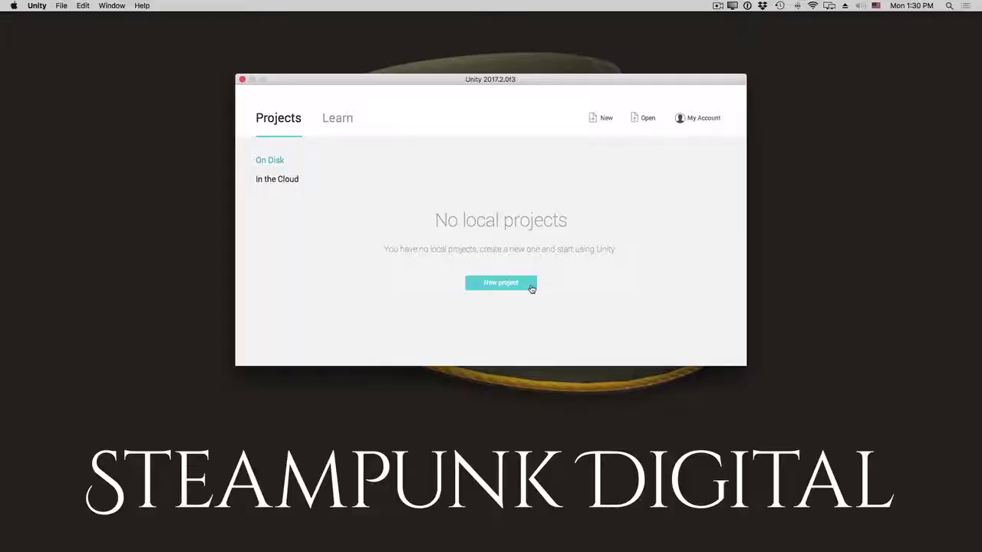
# Create a new 3D project named Awesome on the Desktop with Unity Analytics disabled.
pyautogui.click(529, 286)
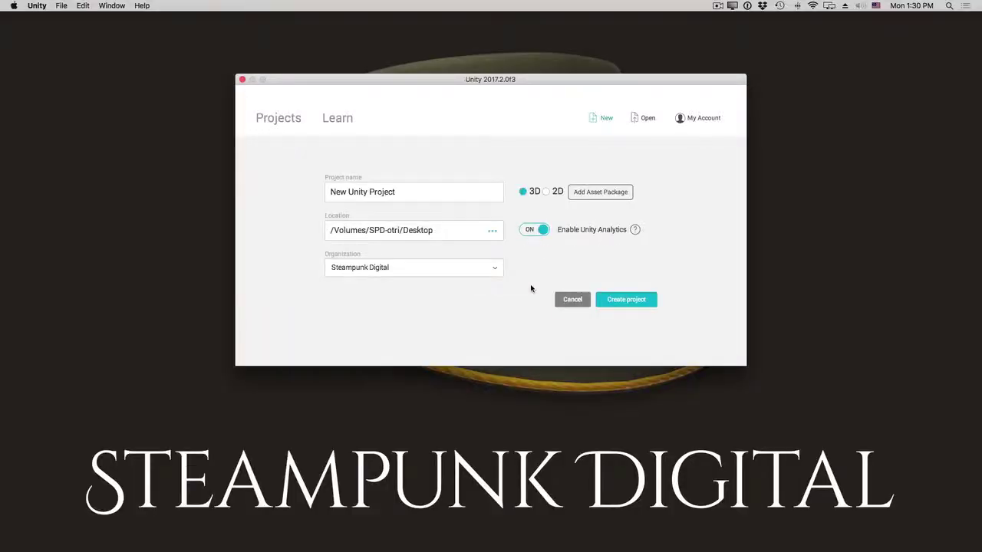
pyautogui.click(520, 233)
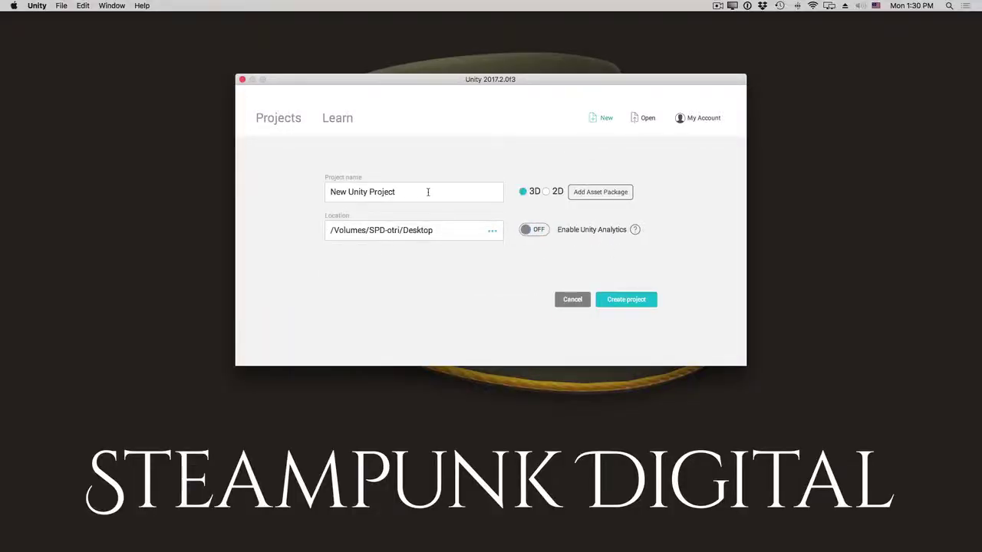
pyautogui.moveTo(405, 192); pyautogui.dragTo(292, 198)
pyautogui.write('Awesome')
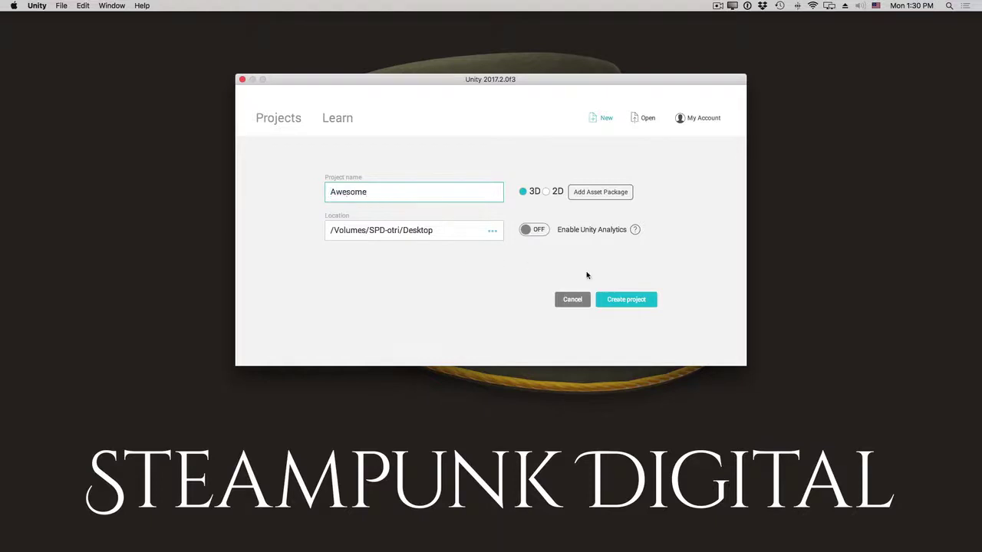
pyautogui.click(618, 299)
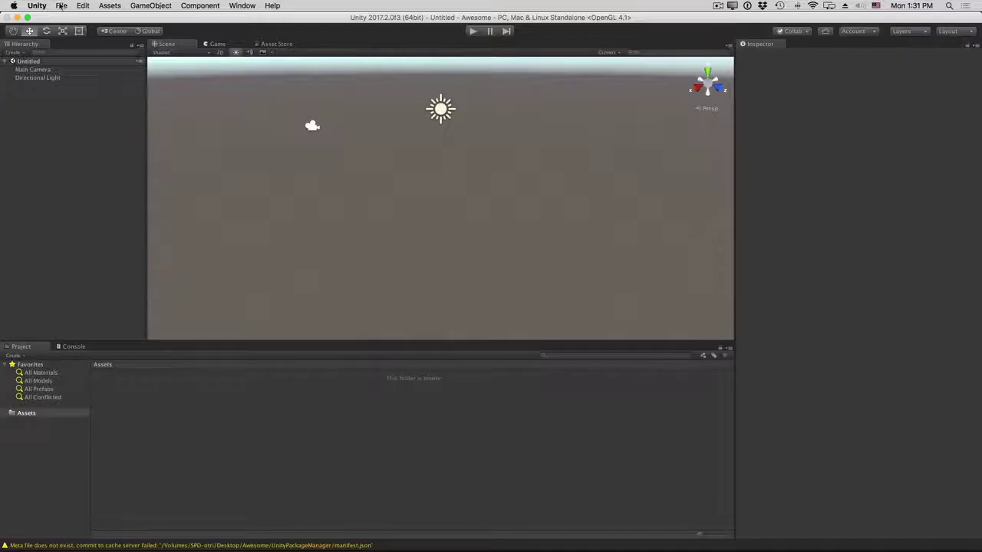
# Switch the project's build platform to iOS.
pyautogui.click(60, 6)
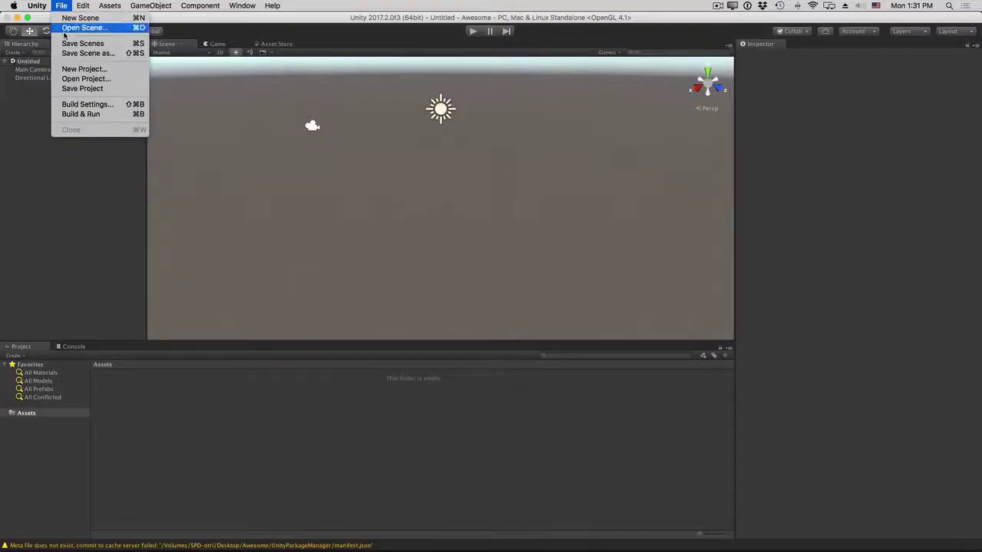
pyautogui.click(74, 105)
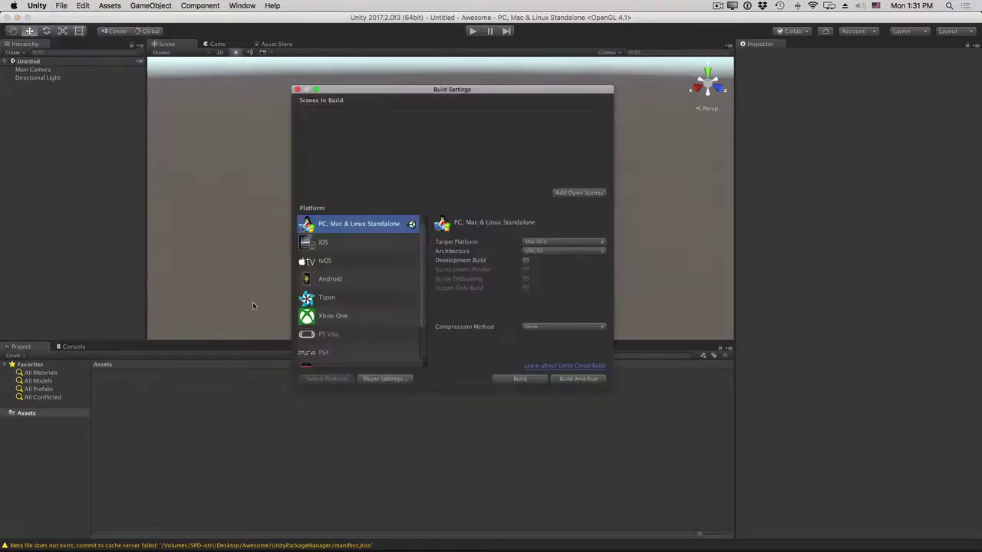
pyautogui.click(362, 244)
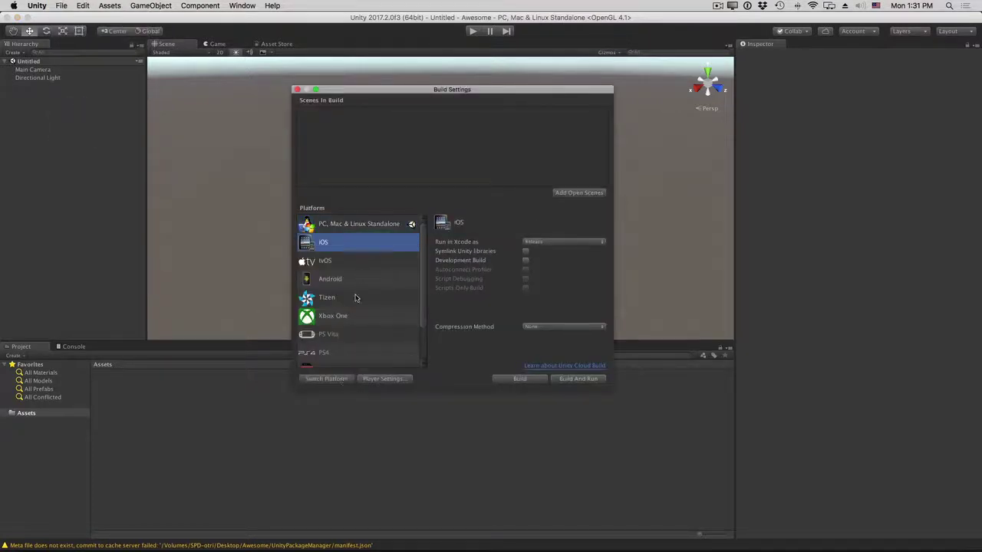
pyautogui.click(326, 379)
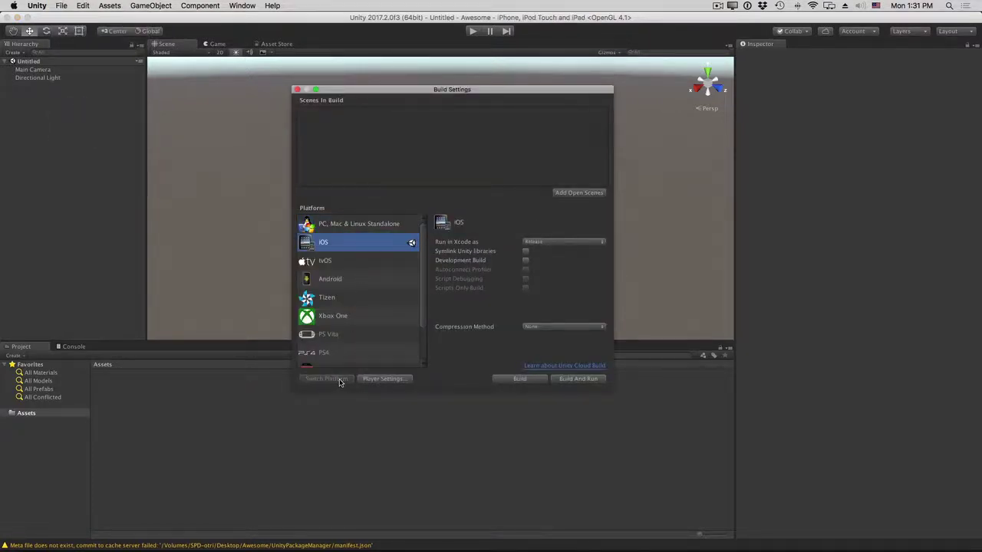
pyautogui.click(298, 90)
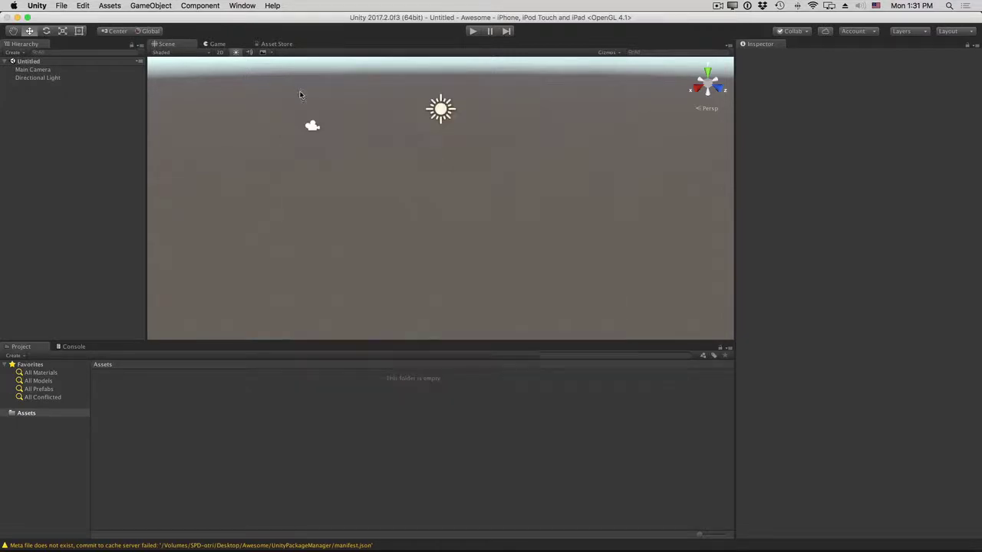
# Import all of BridgeEngine.unitypackage from the bridge-engine-beta Unity folder and accept the GoogleVR library download.
pyautogui.press('super+Tab')
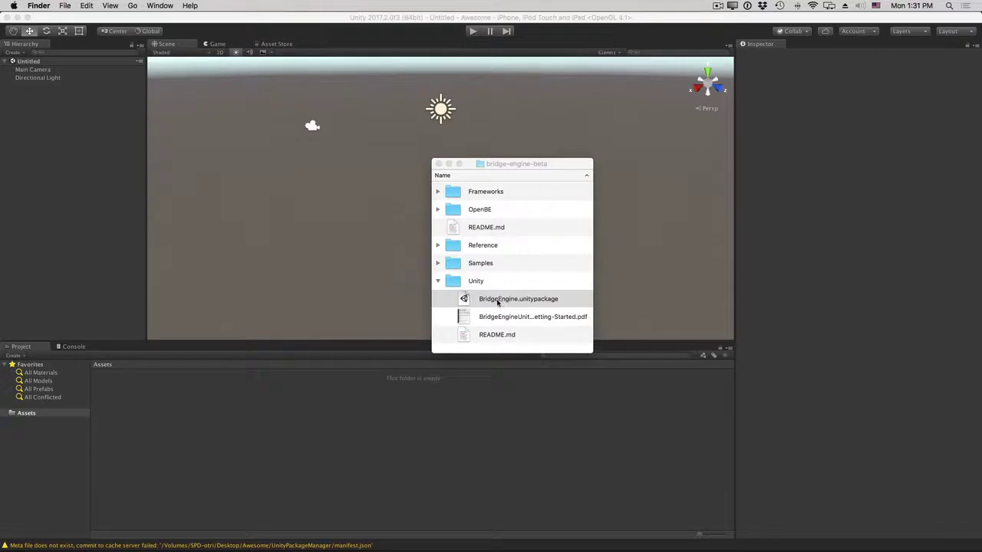
pyautogui.doubleClick(497, 299)
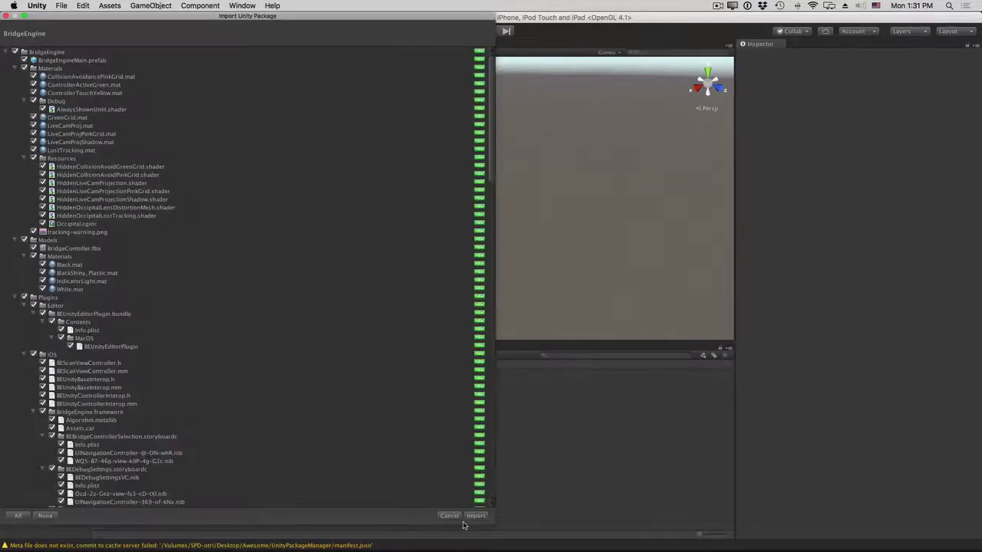
pyautogui.click(476, 516)
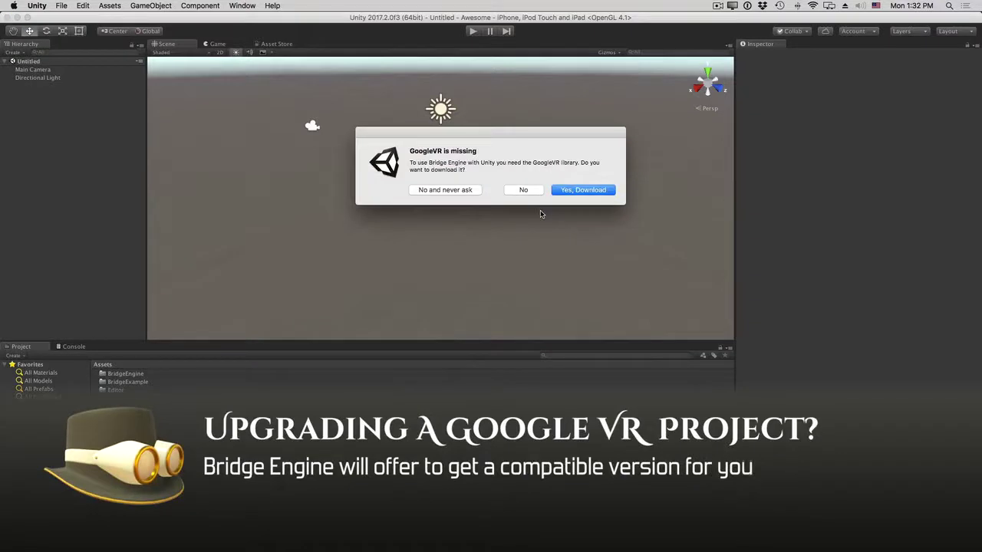
pyautogui.click(589, 189)
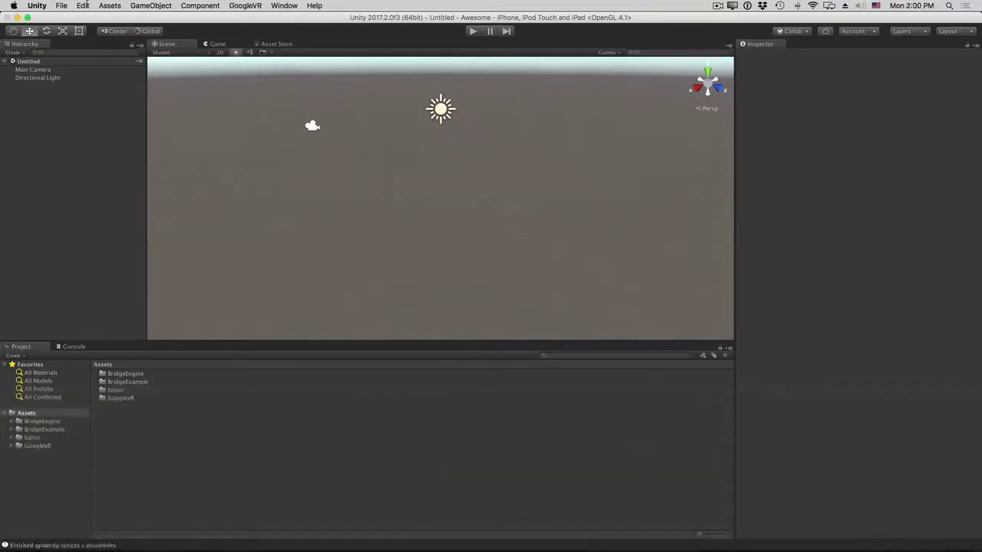
# Enable virtual reality support in the iOS player settings and add Cardboard to the Virtual Reality SDKs.
pyautogui.click(84, 6)
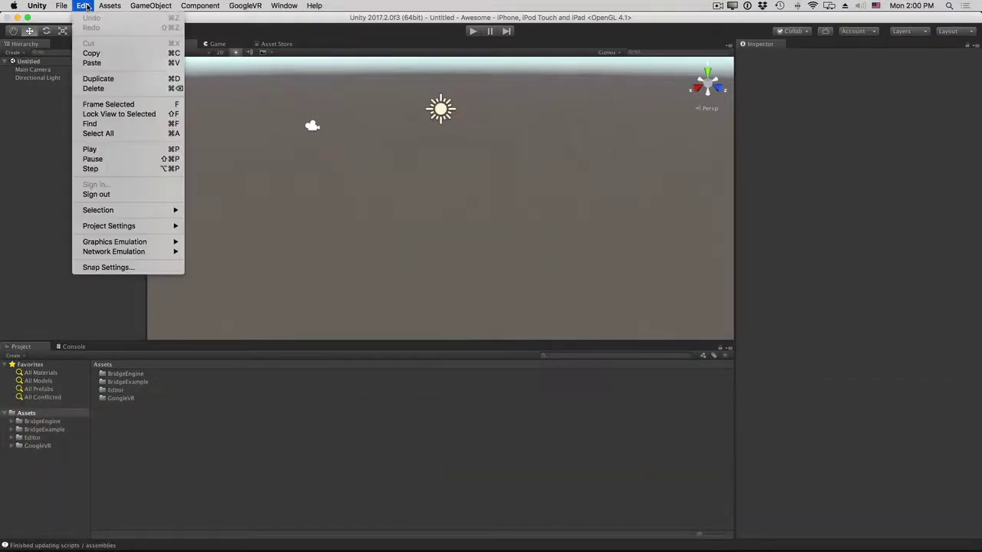
pyautogui.moveTo(172, 227)
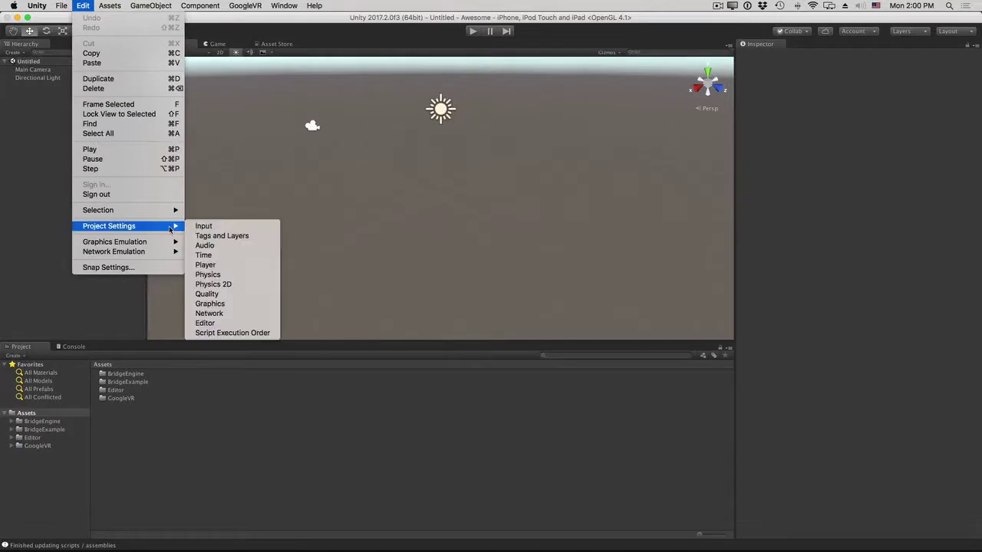
pyautogui.click(224, 265)
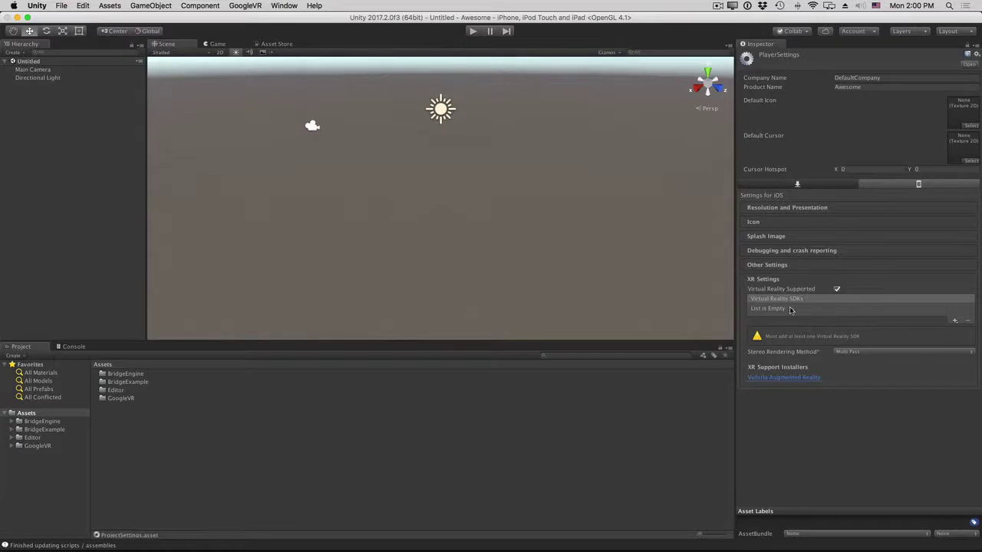
pyautogui.click(953, 322)
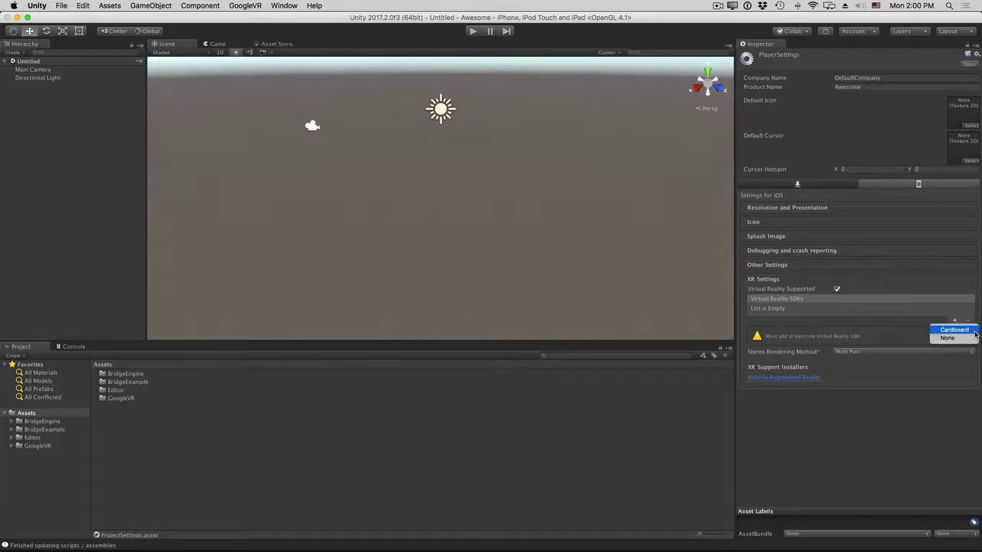
pyautogui.click(954, 330)
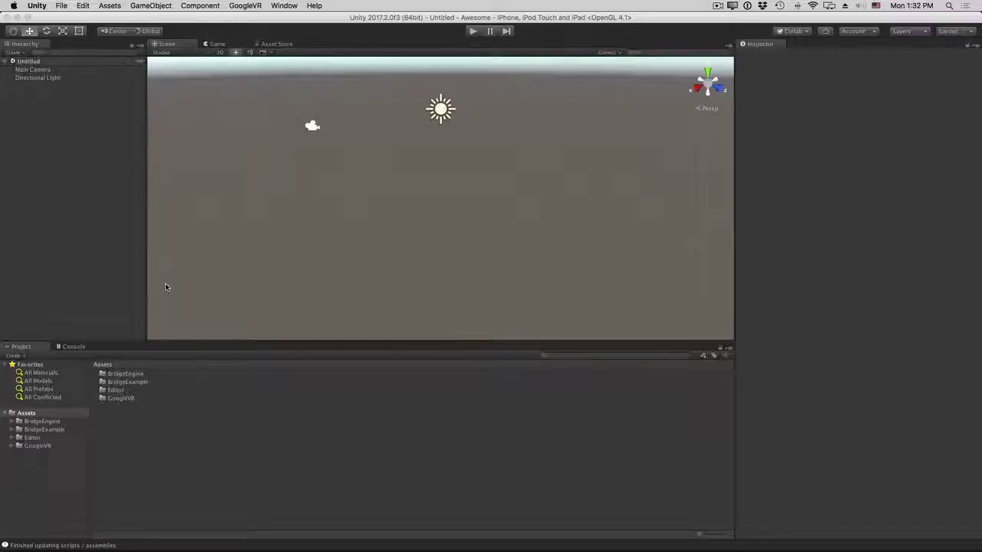
# Add the GvrEventSystem prefab from GoogleVR/Prefabs/UI to the scene and give it a GvrPointerPhysicsRaycaster component.
pyautogui.click(11, 446)
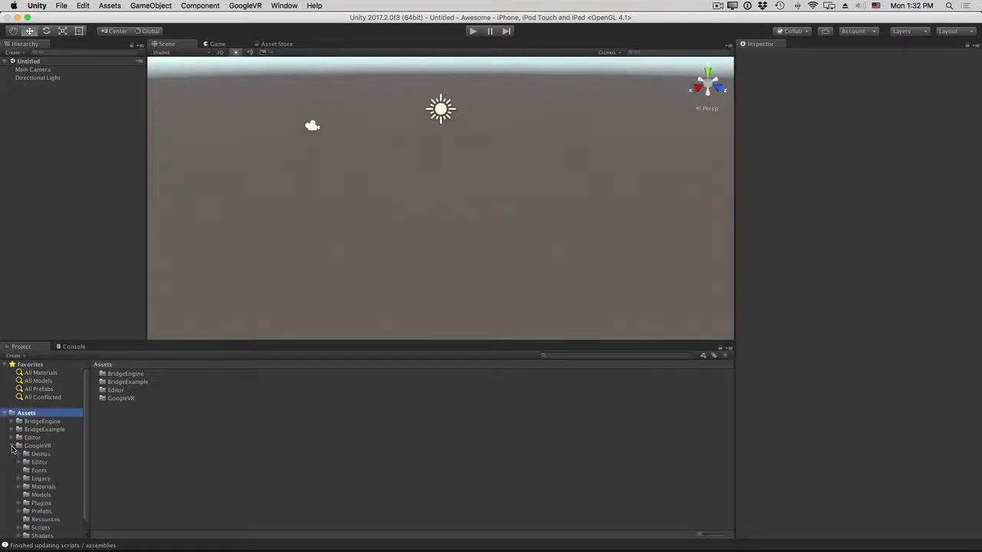
pyautogui.scroll(-1, 49, 483)
pyautogui.click(42, 500)
pyautogui.click(18, 500)
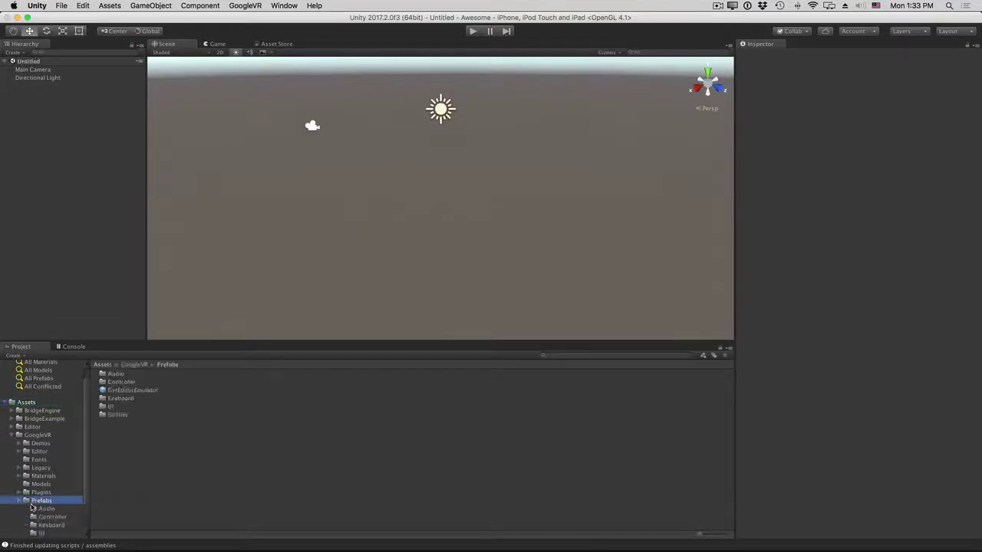
pyautogui.click(43, 533)
pyautogui.scroll(-2, 46, 506)
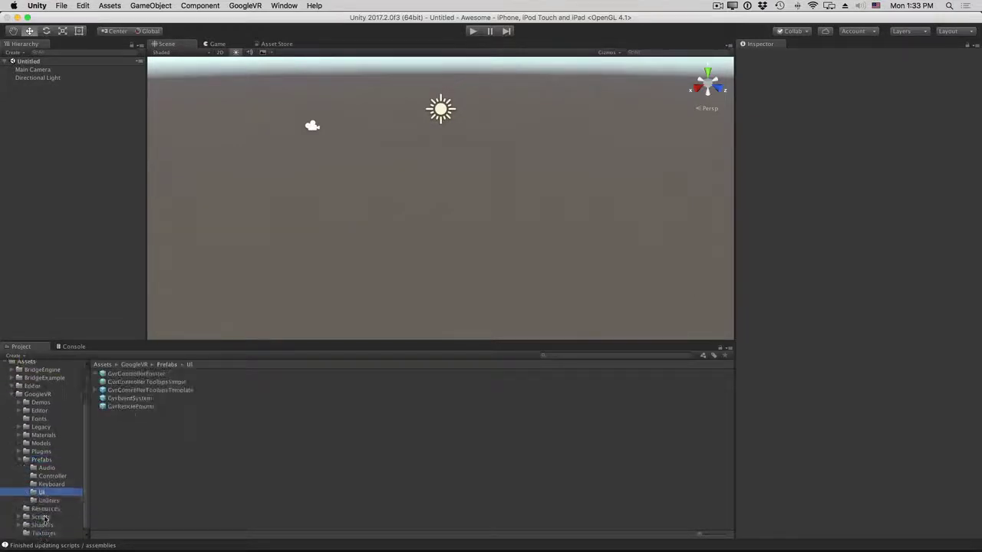
pyautogui.click(125, 400)
pyautogui.moveTo(125, 400); pyautogui.dragTo(57, 201)
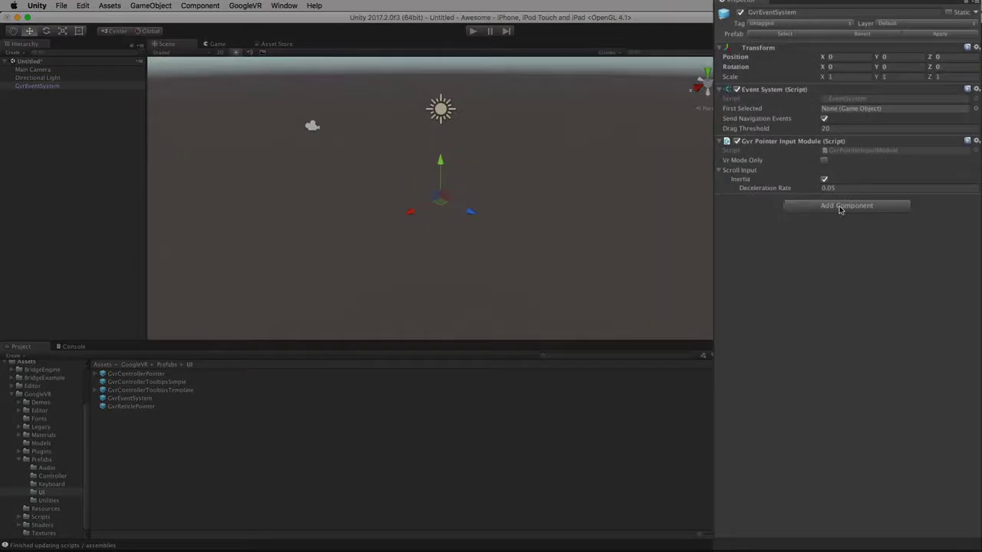
pyautogui.click(839, 209)
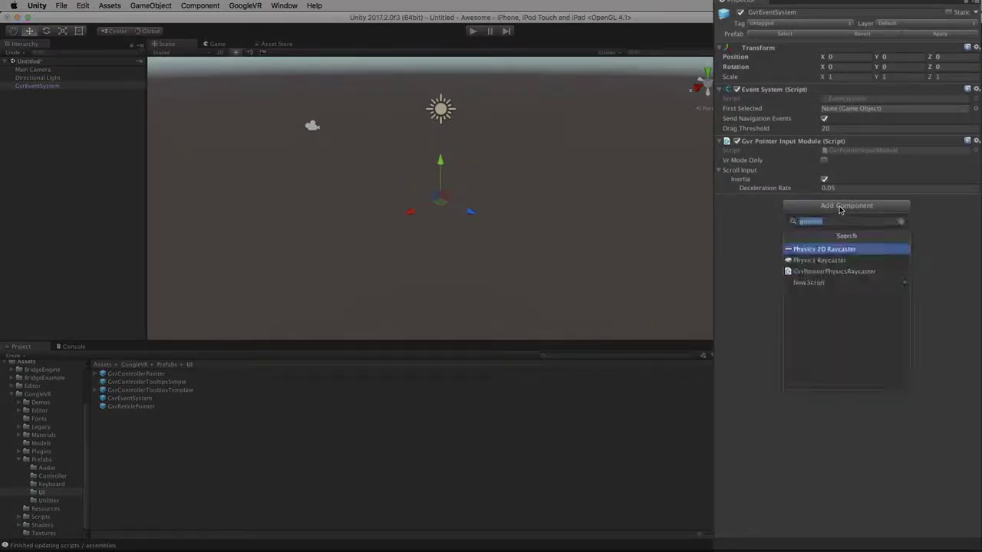
pyautogui.click(820, 272)
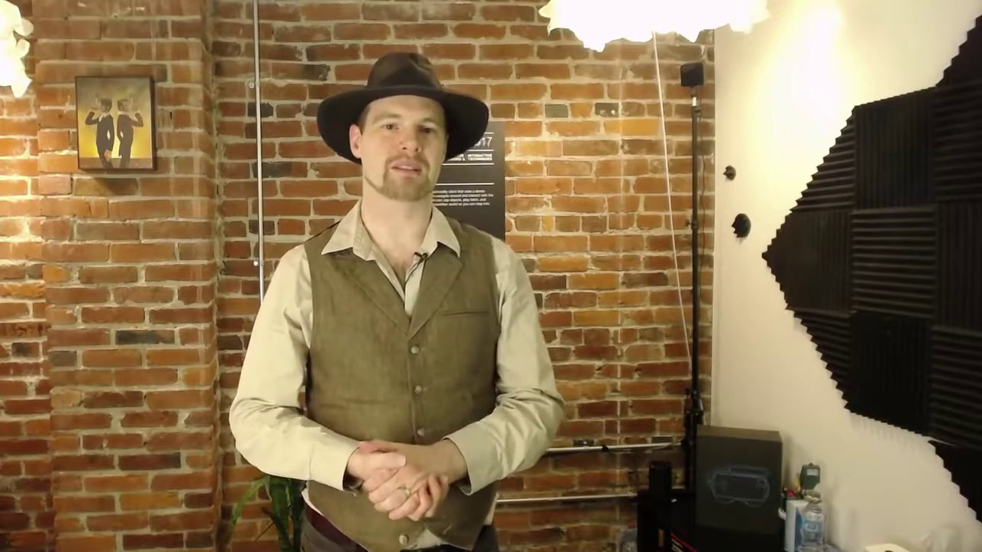
# Place the GvrReticlePointer prefab in the scene as a child of Main Camera.
pyautogui.click(151, 408)
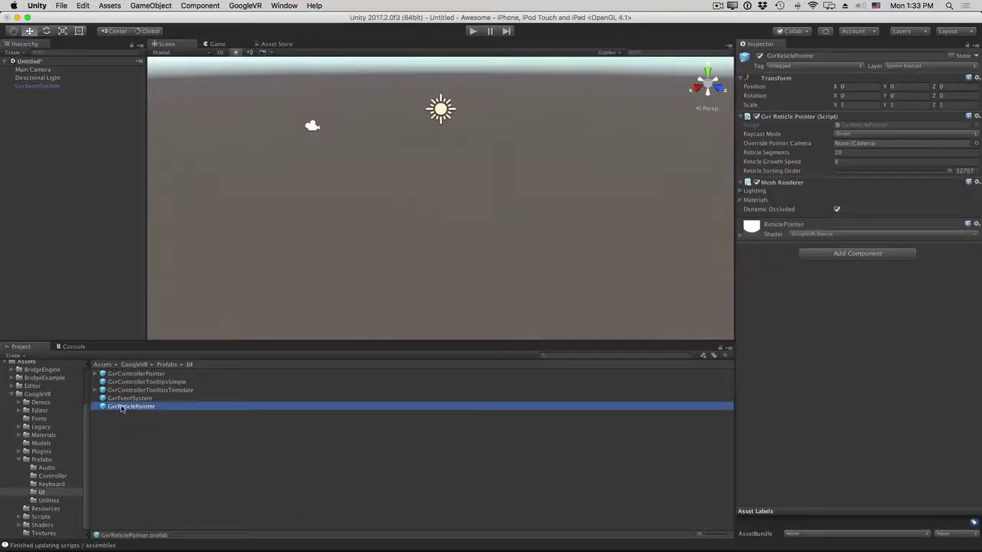
pyautogui.moveTo(120, 409); pyautogui.dragTo(33, 71)
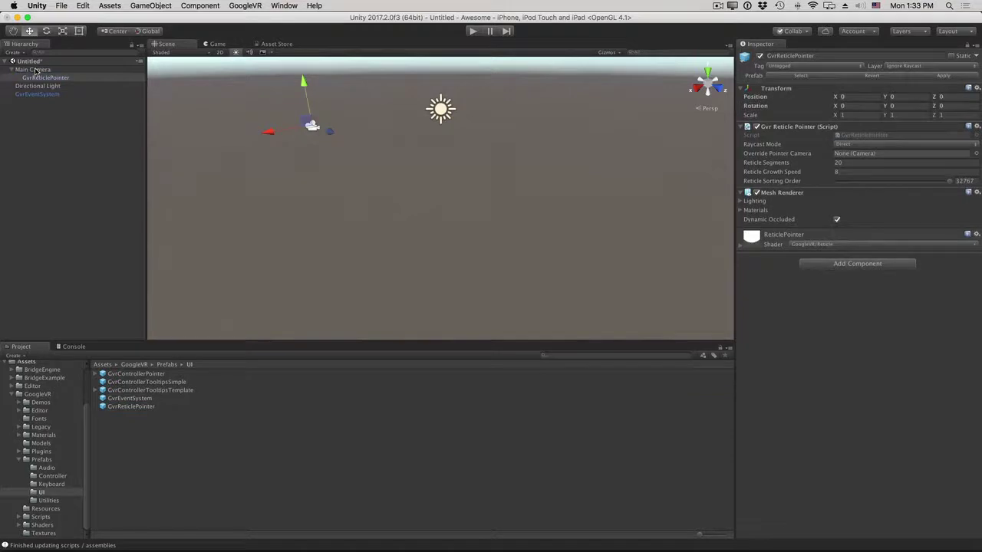
pyautogui.click(70, 138)
# Save the scene as Main in the Assets folder.
pyautogui.press('super+s')
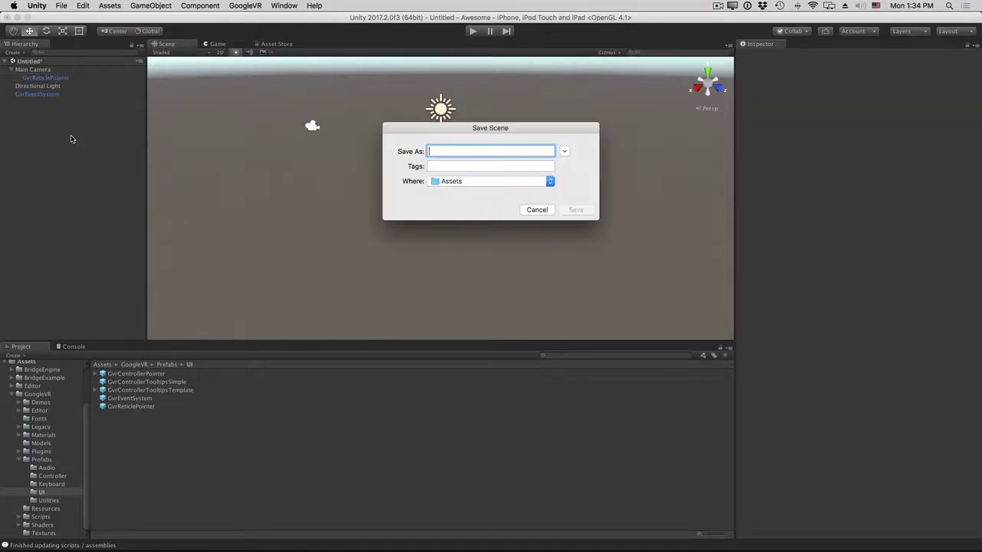
pyautogui.write('Main')
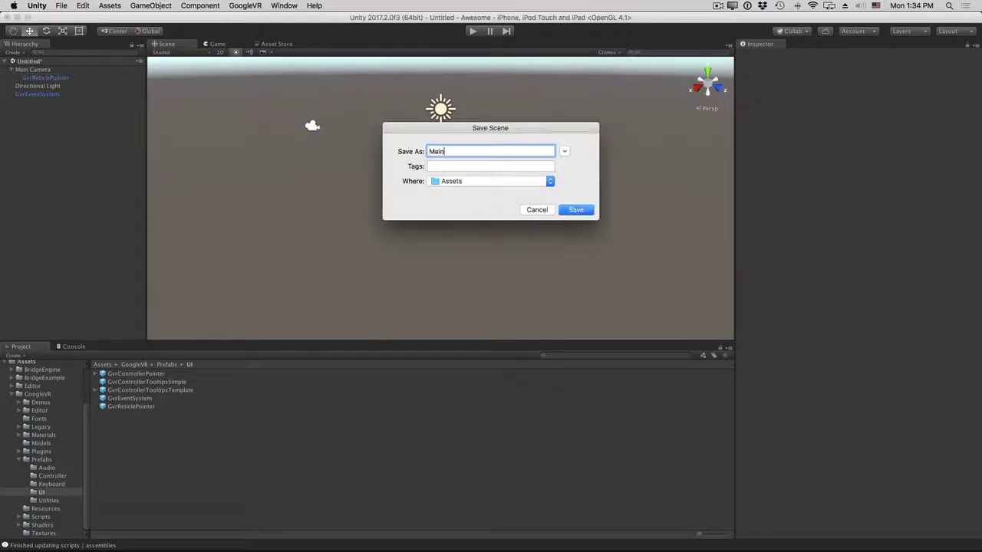
pyautogui.press('Return')
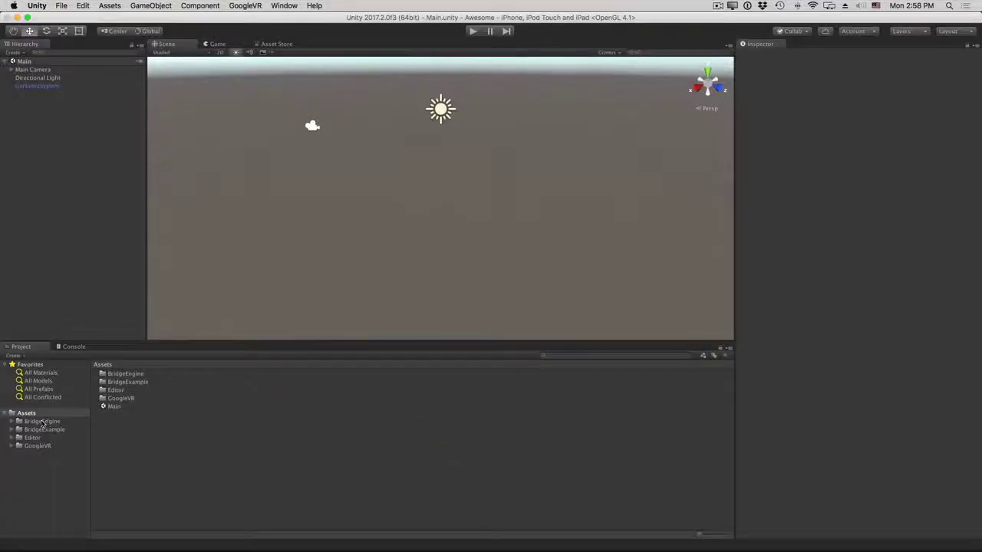
pyautogui.click(39, 422)
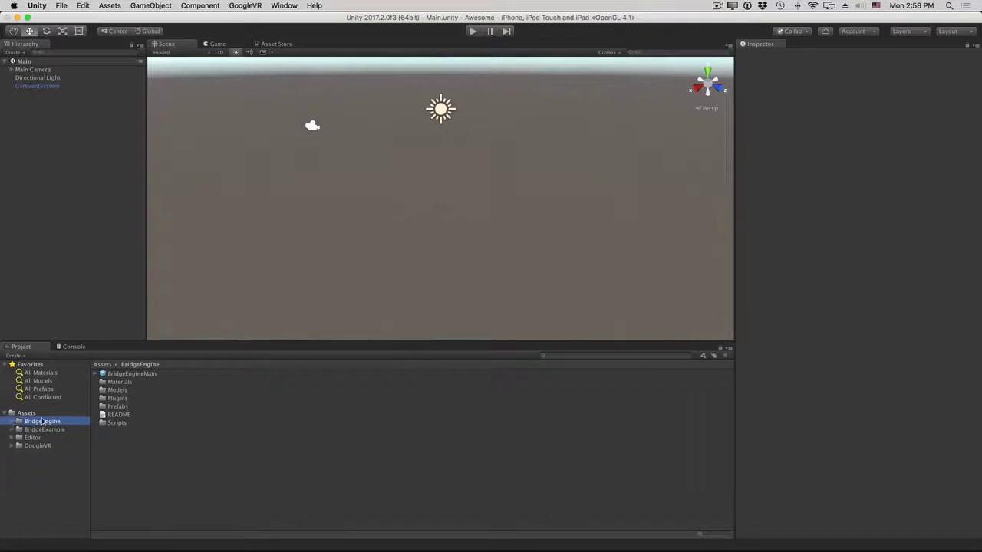
pyautogui.moveTo(126, 377); pyautogui.dragTo(36, 142)
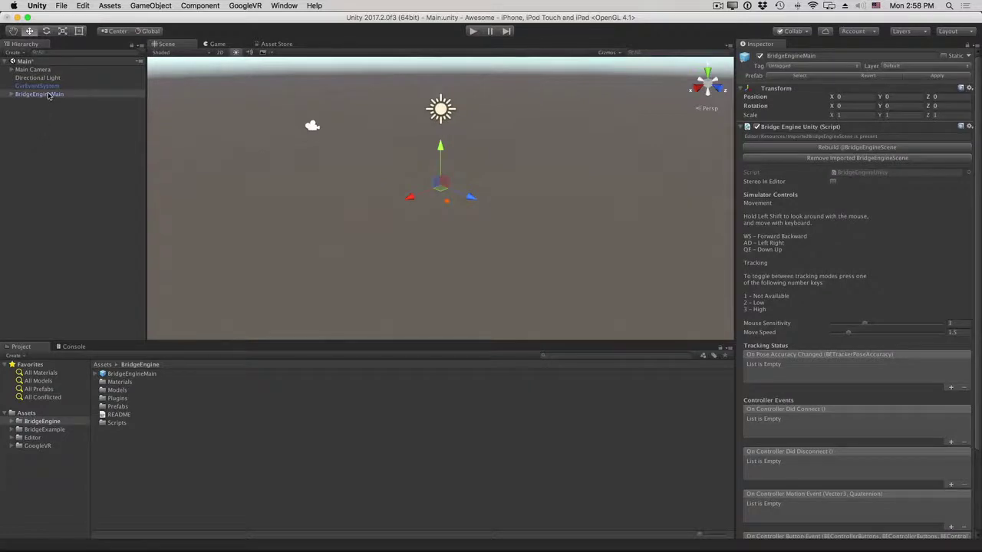
pyautogui.click(48, 96)
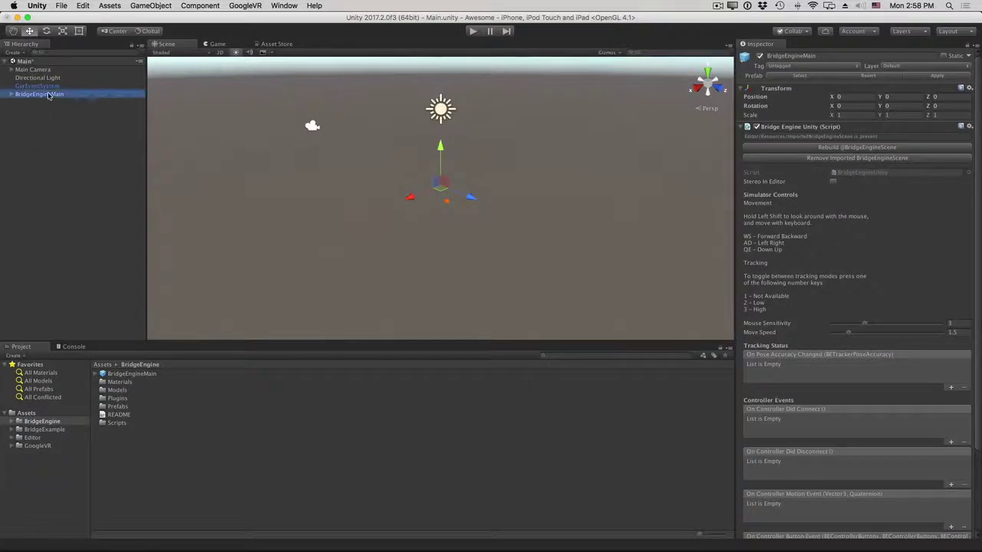
pyautogui.click(912, 148)
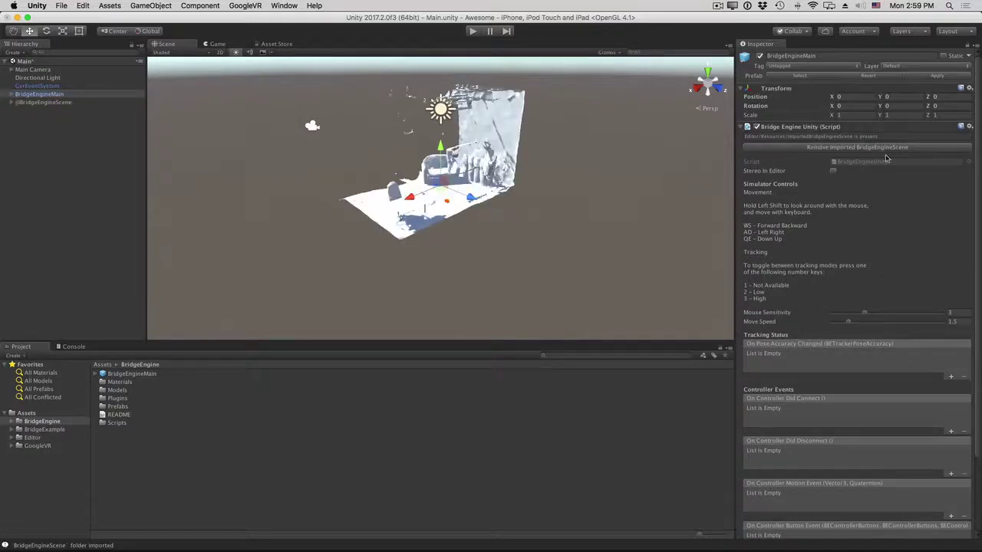
pyautogui.press('alt')
pyautogui.keyDown('alt'); pyautogui.moveTo(433, 199); pyautogui.dragTo(845, 189); pyautogui.keyUp('alt')
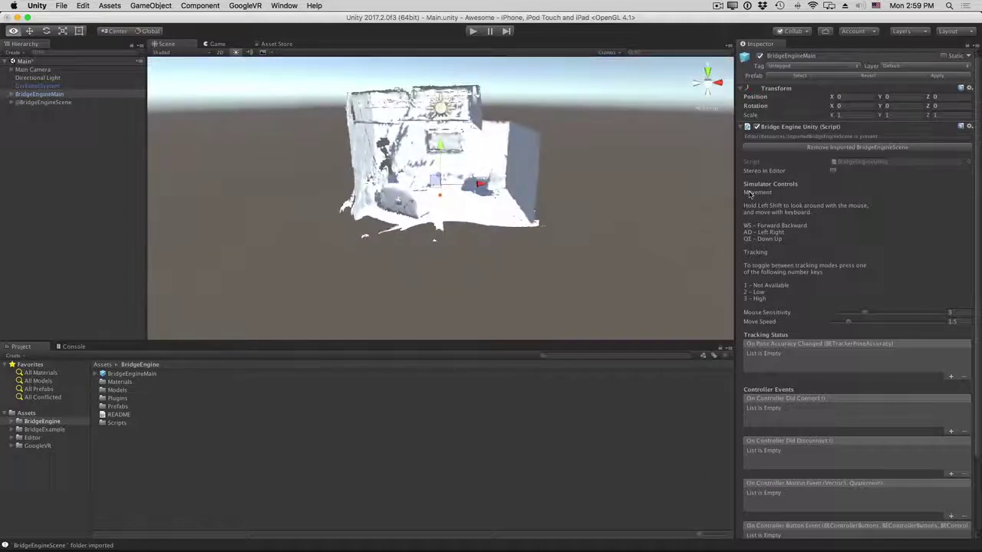
pyautogui.scroll(3, 472, 213)
pyautogui.scroll(2, 473, 213)
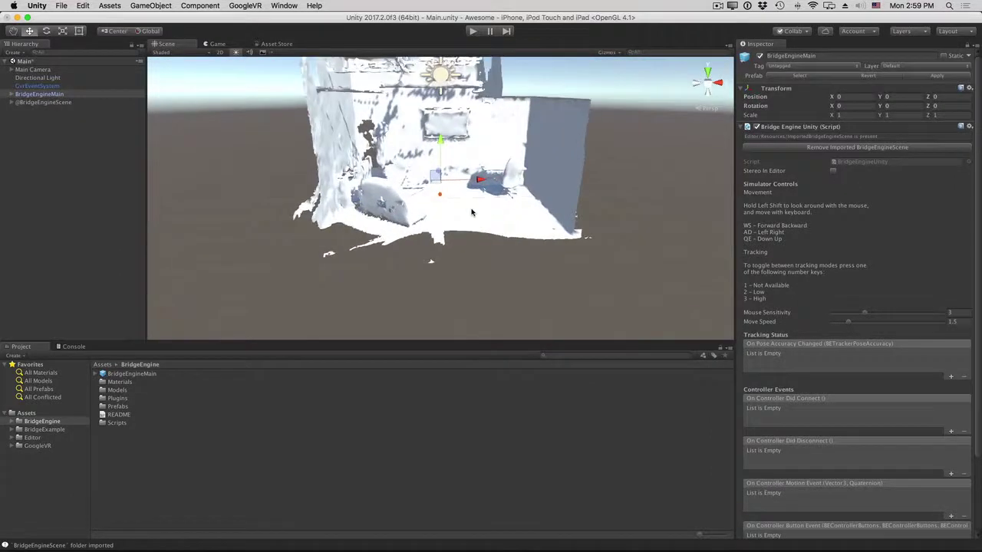
# Set the Z position of Main Camera to -2.
pyautogui.click(33, 70)
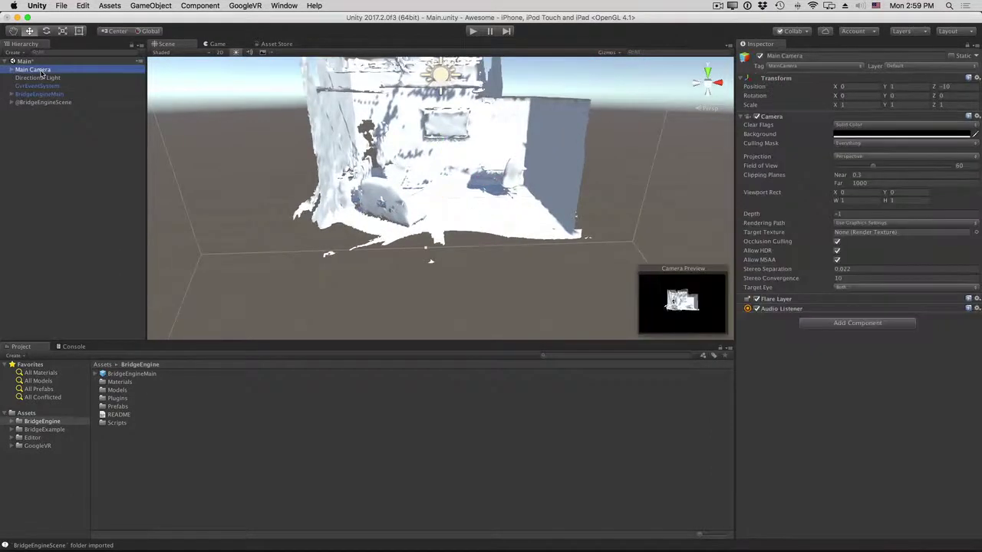
pyautogui.click(945, 86)
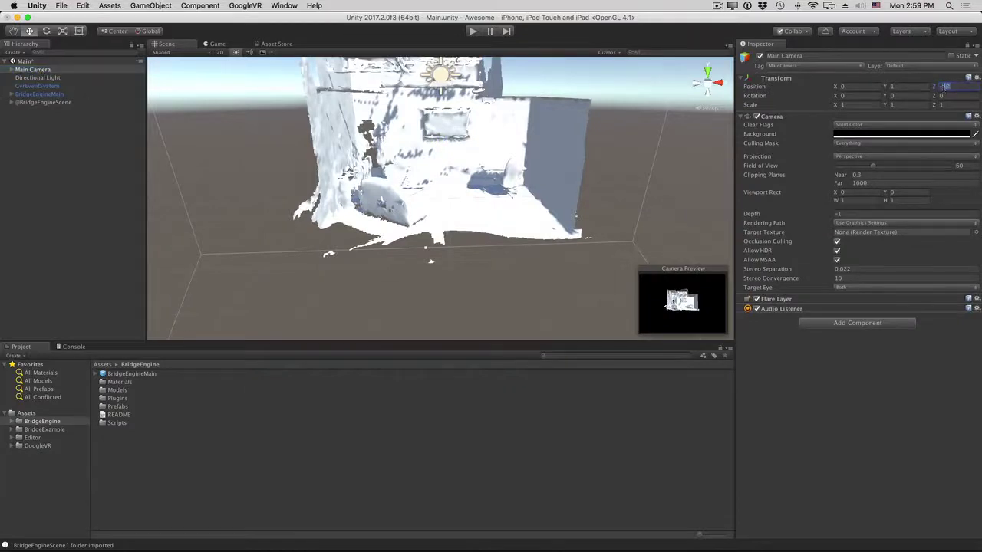
pyautogui.write('0')
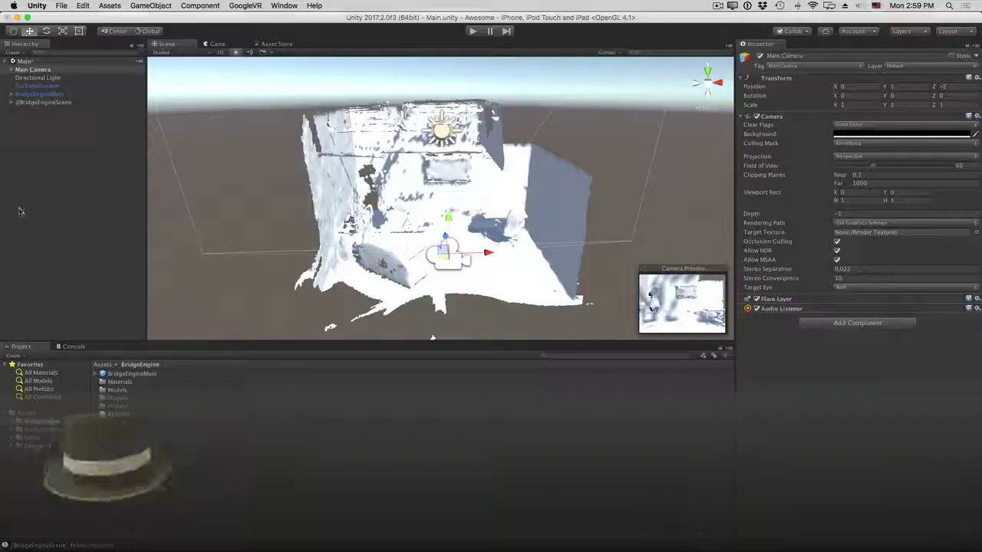
pyautogui.click(77, 208)
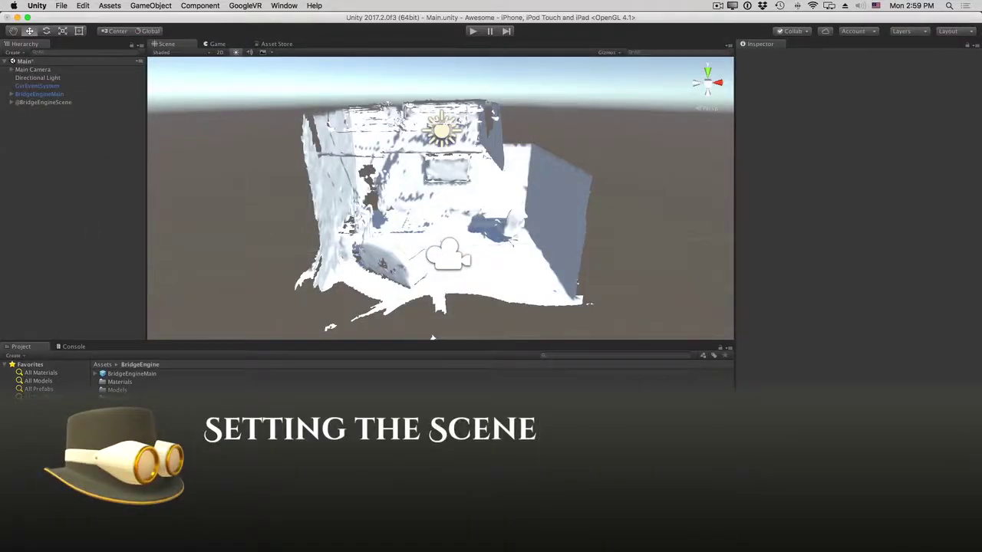
# Add the CarvedSideTable model from BridgeExample/Models to the top level of the scene.
pyautogui.click(11, 431)
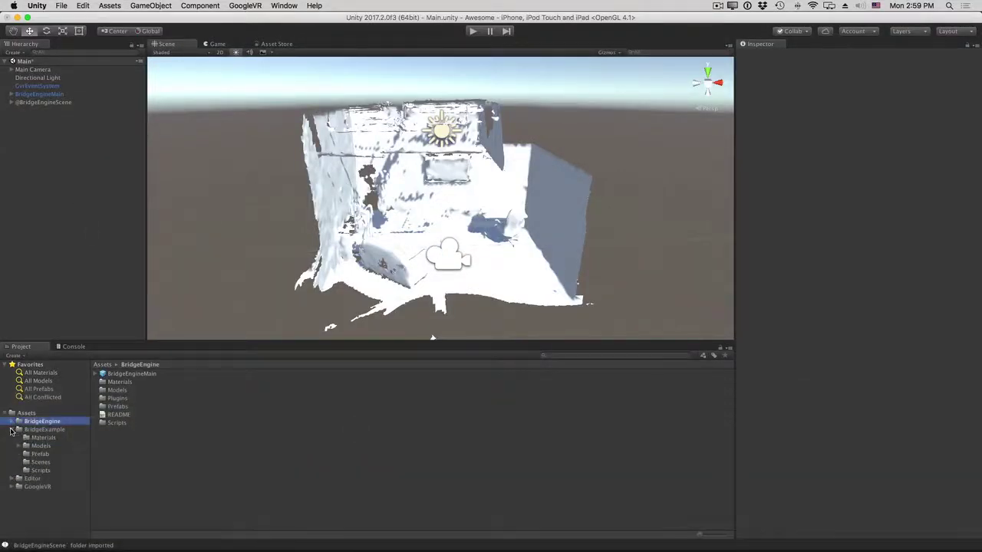
pyautogui.click(27, 433)
pyautogui.click(28, 447)
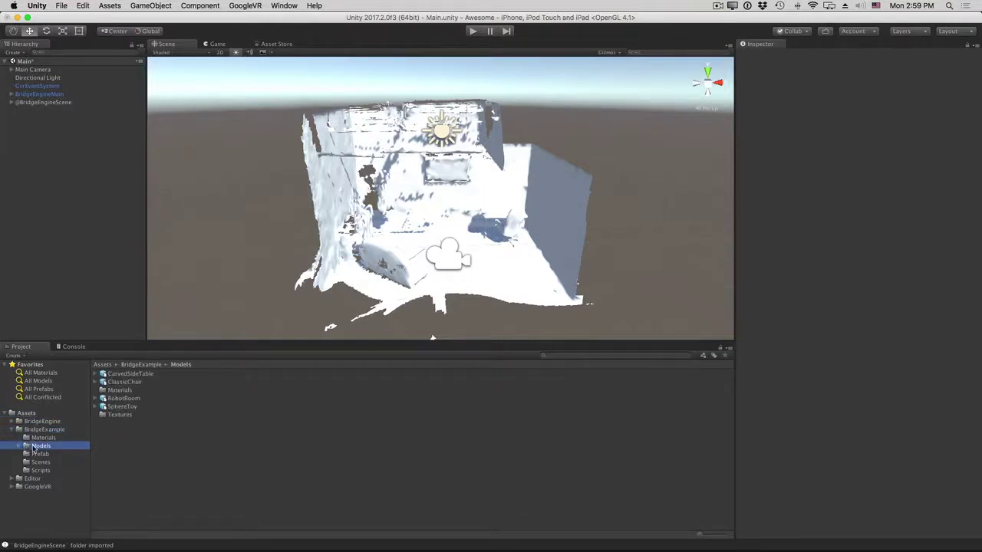
pyautogui.moveTo(102, 373); pyautogui.dragTo(30, 142)
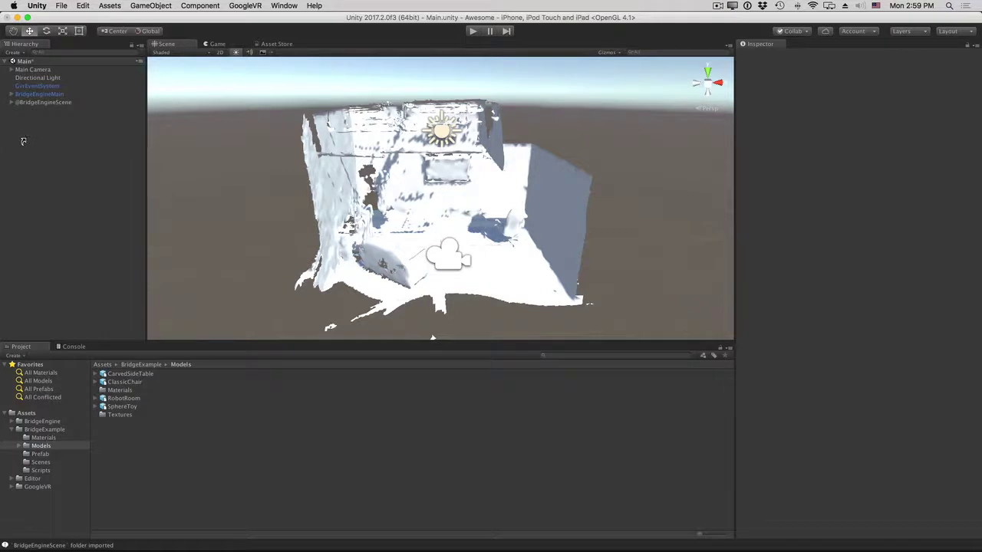
# Give CarvedSideTable a Mesh Collider component and make the collider convex.
pyautogui.click(837, 304)
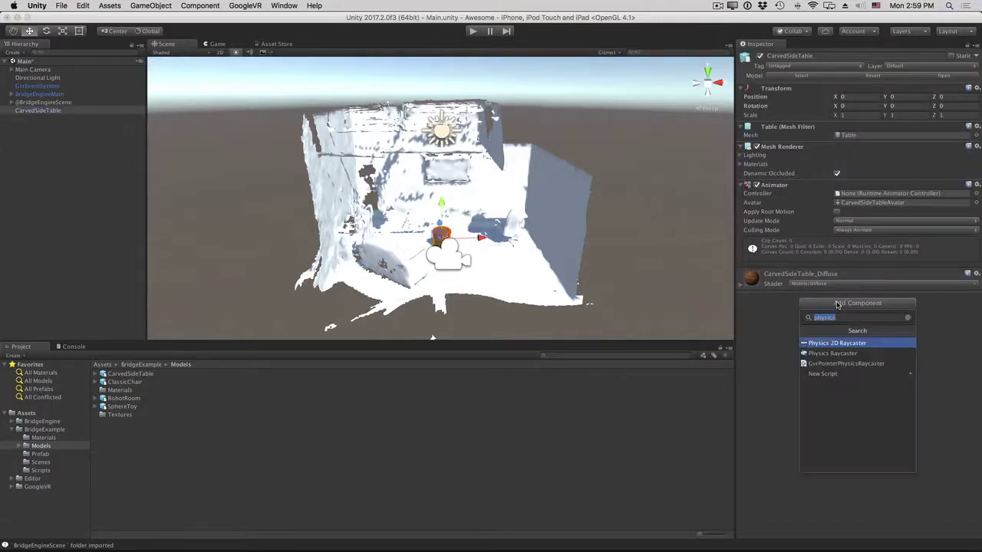
pyautogui.write('mesh')
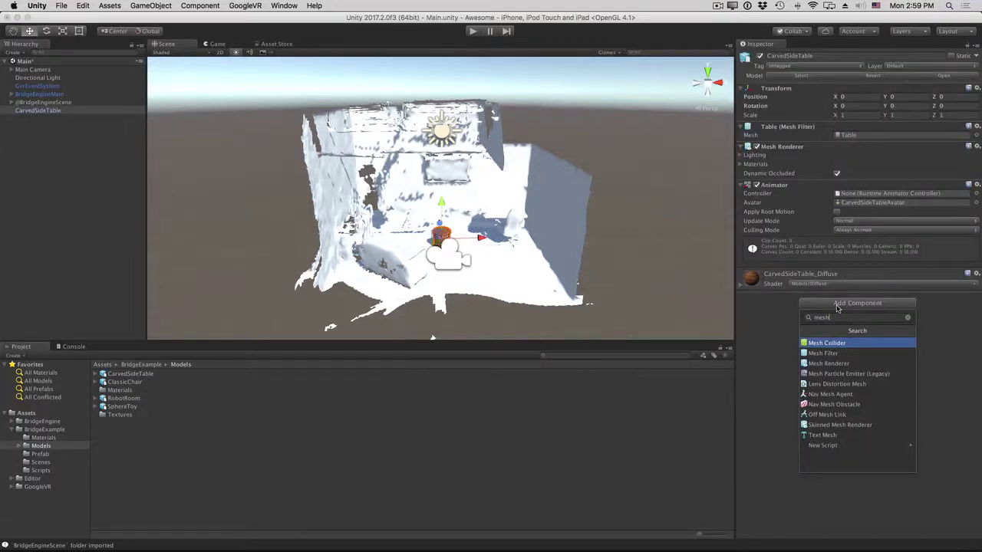
pyautogui.click(840, 344)
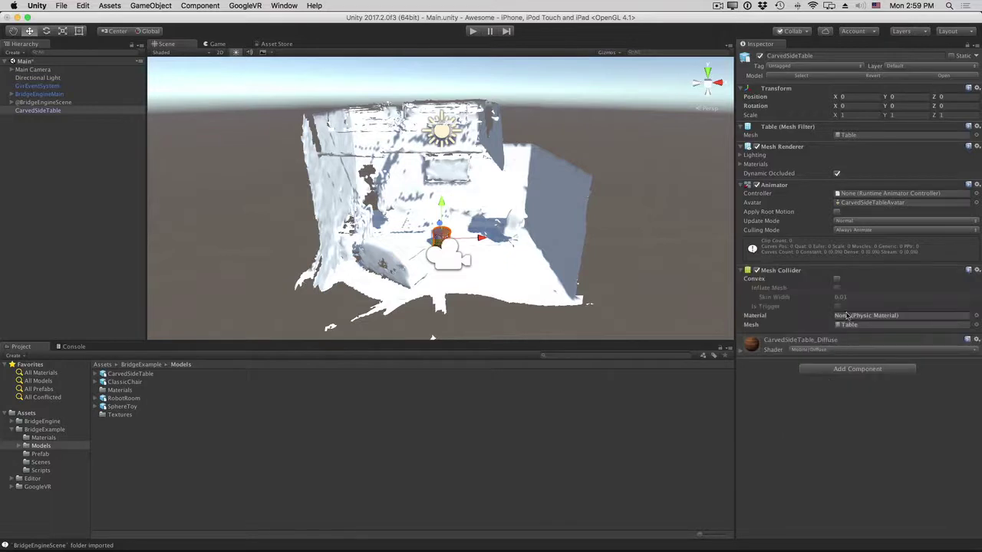
pyautogui.click(836, 280)
pyautogui.click(621, 290)
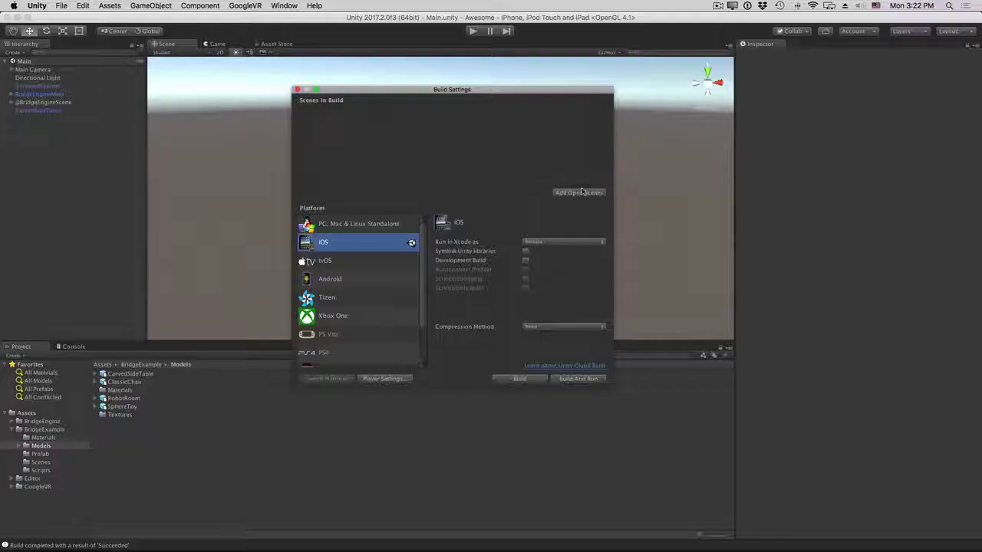
# Add the open Main scene to the build and configure the iOS player with Cardboard virtual reality support and no splash screen.
pyautogui.click(384, 379)
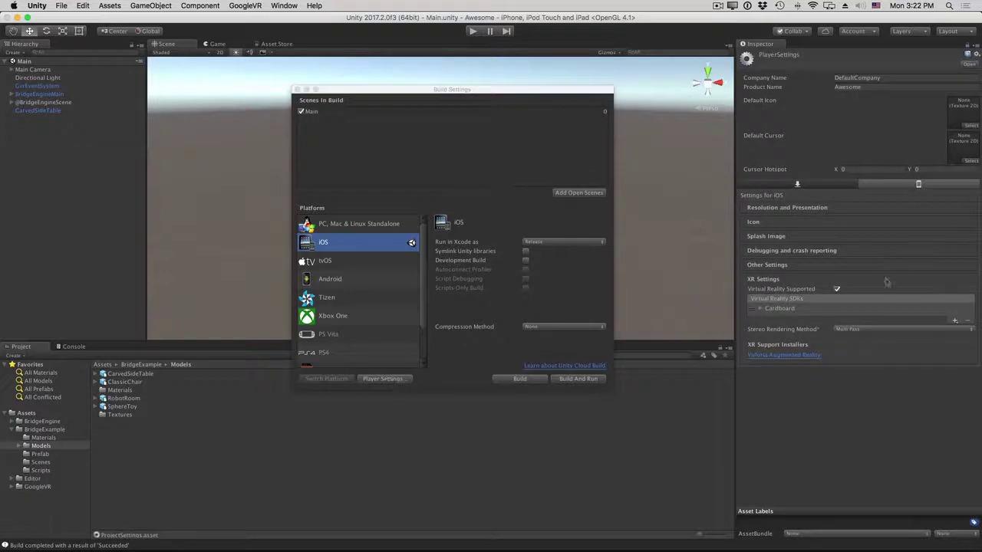
pyautogui.scroll(-3, 867, 276)
pyautogui.scroll(5, 819, 278)
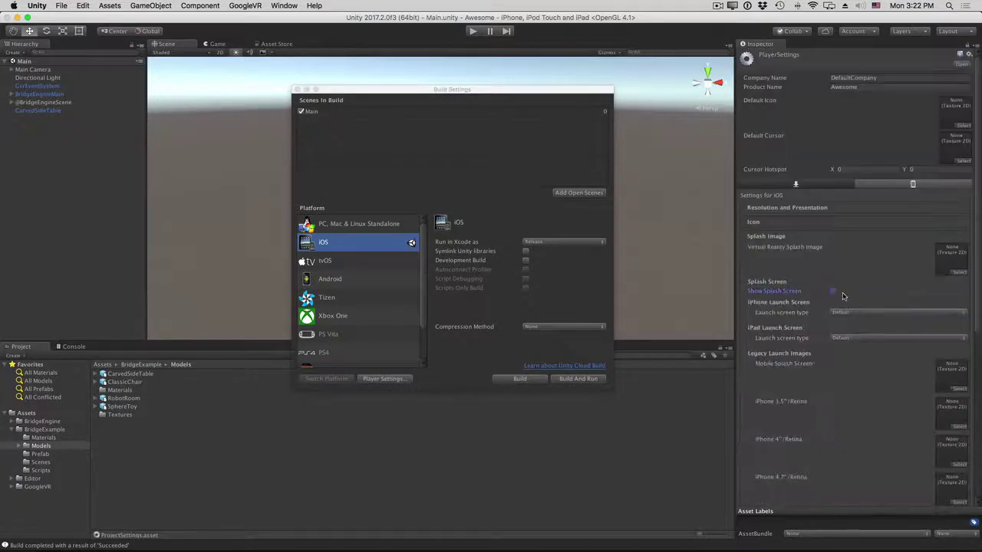
# Remove surplus quality levels in the project's Quality settings.
pyautogui.click(82, 6)
pyautogui.click(223, 288)
pyautogui.scroll(-1, 867, 307)
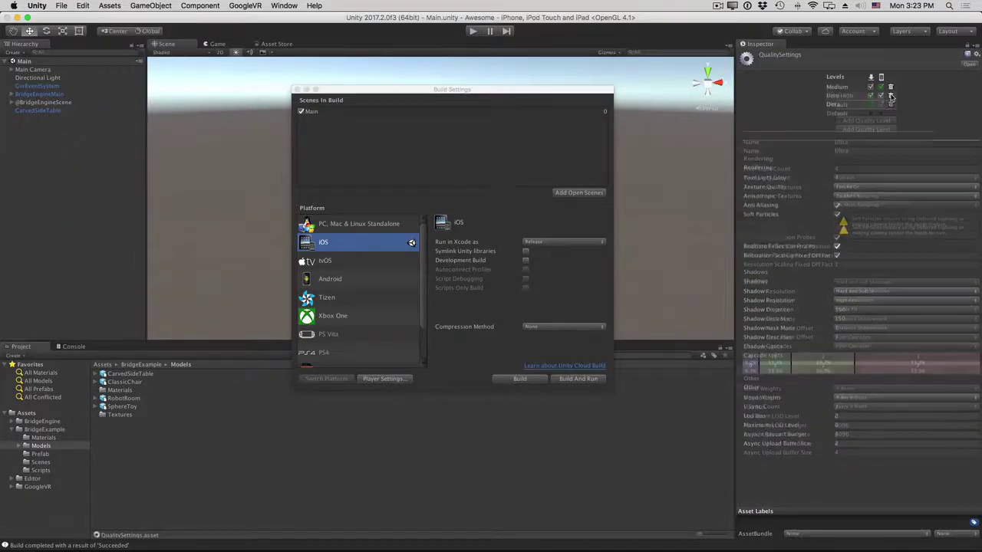
# Build the iOS project and open Unity-iPhone.xcworkspace from the Builds folder.
pyautogui.press('super+b')
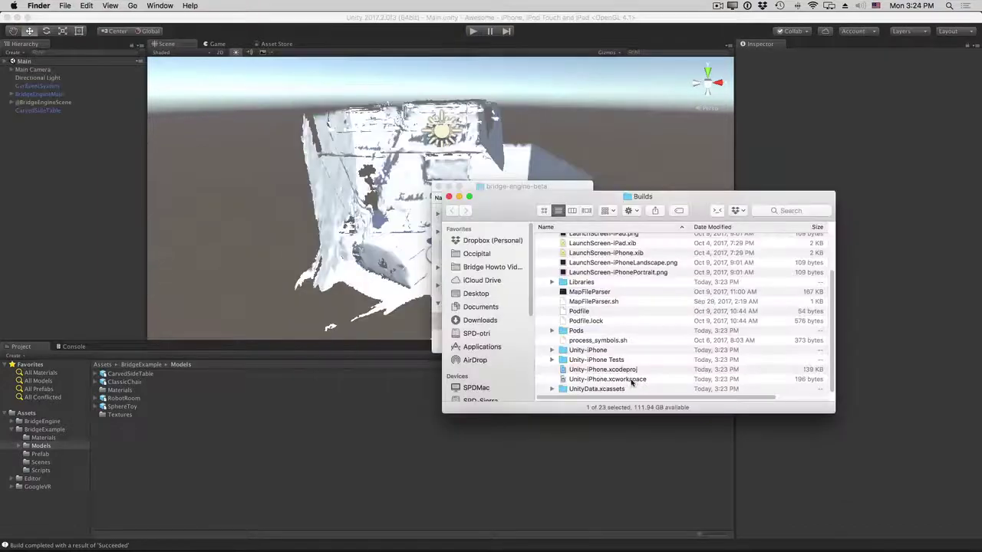
pyautogui.doubleClick(651, 384)
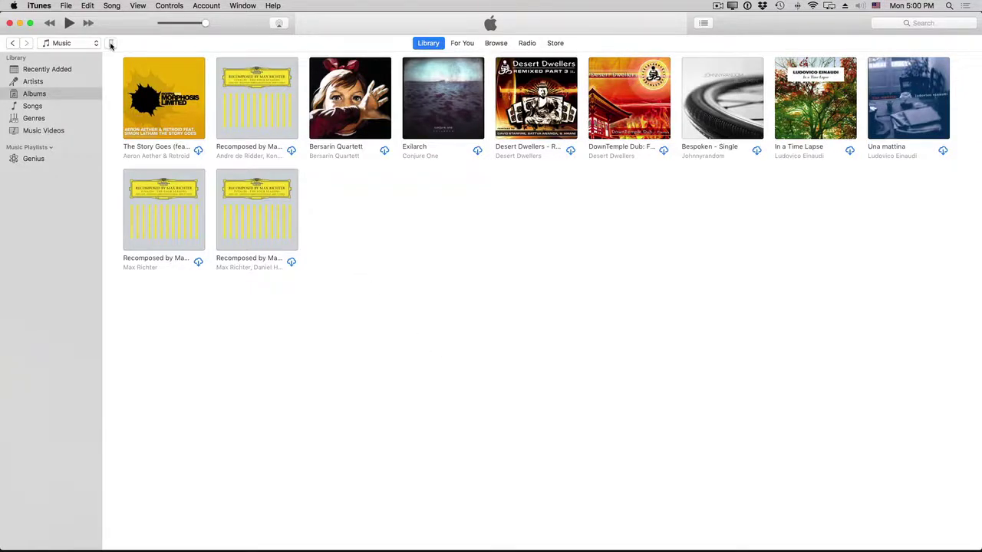
# Copy the BridgeEngineScene folder from the Awesome app's shared documents on the connected iPhone to the Desktop.
pyautogui.click(111, 44)
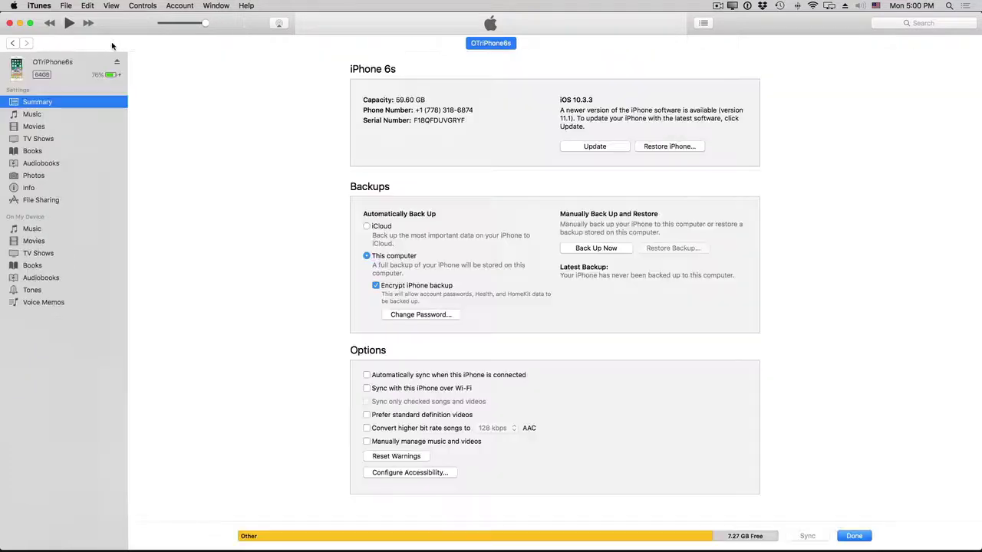
pyautogui.click(52, 201)
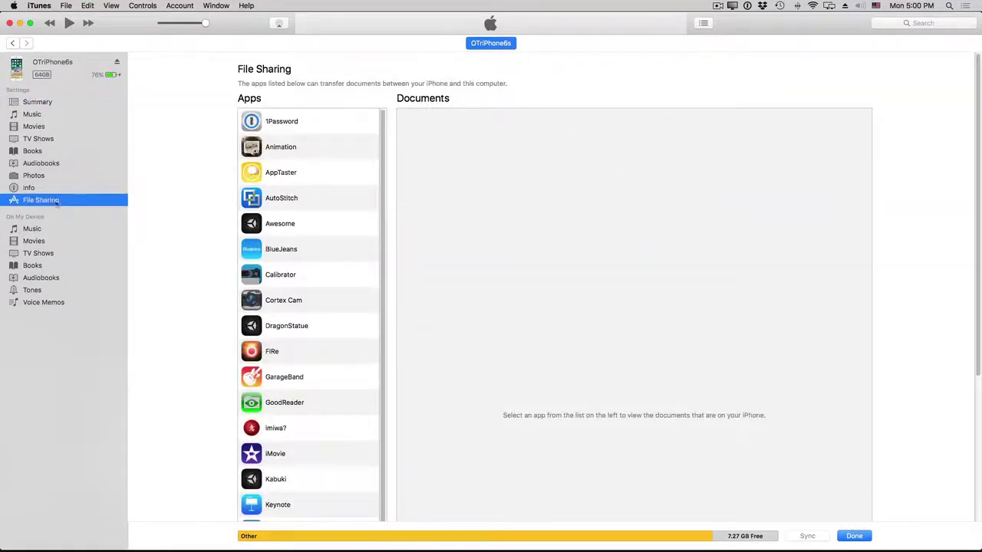
pyautogui.click(265, 223)
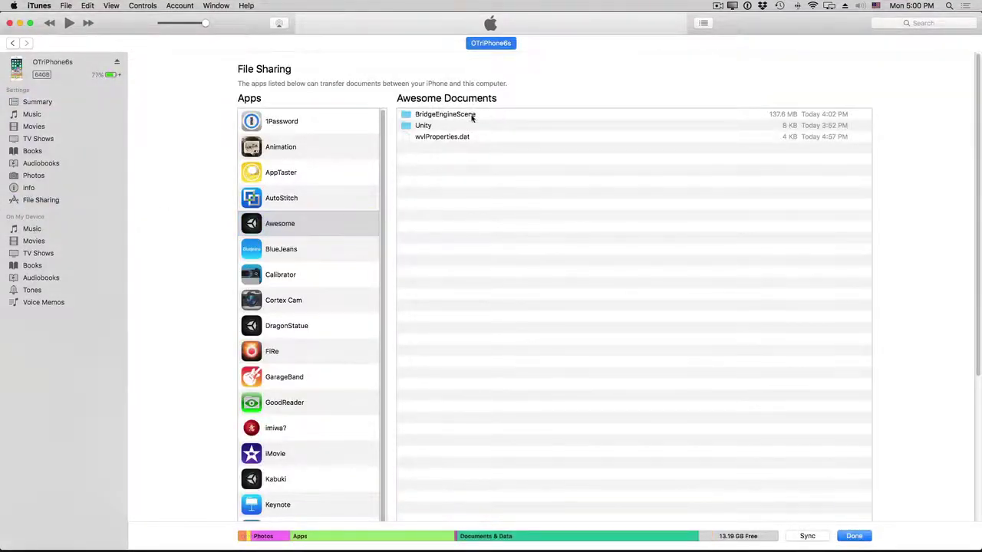
pyautogui.moveTo(472, 117); pyautogui.dragTo(884, 125)
# Switch back to Unity and remove the imported BridgeEngineScene through the BridgeEngineMain object.
pyautogui.press('super+Tab')
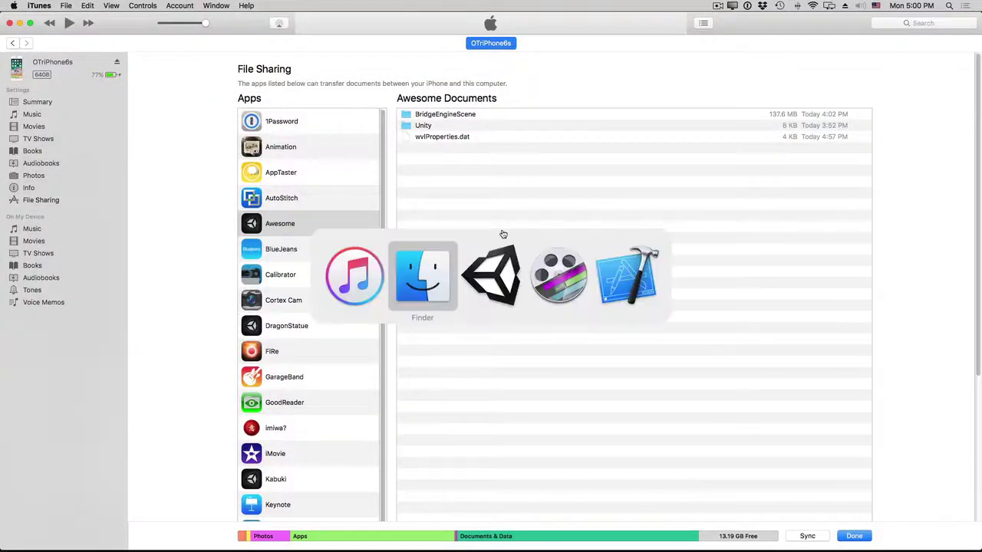
pyautogui.click(500, 278)
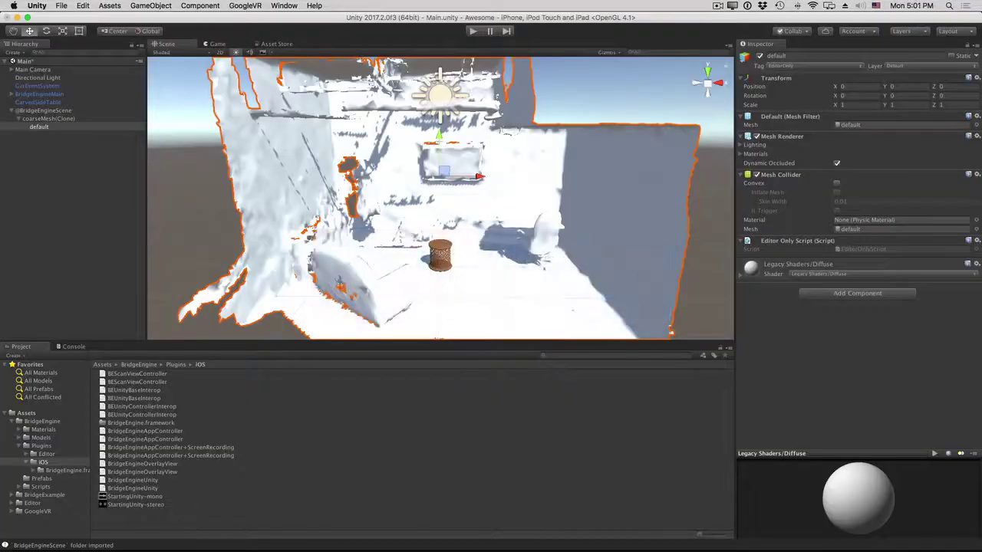
pyautogui.click(41, 94)
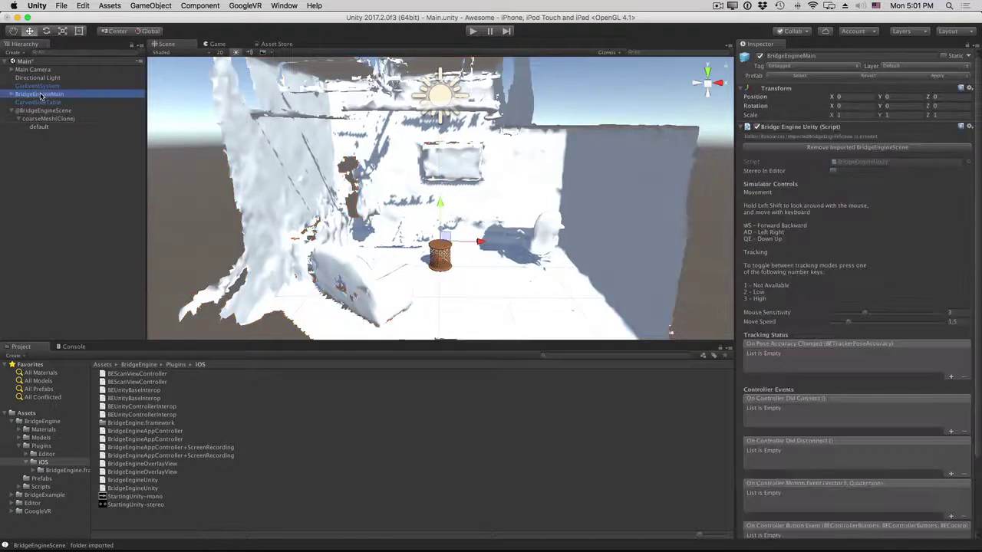
pyautogui.click(927, 149)
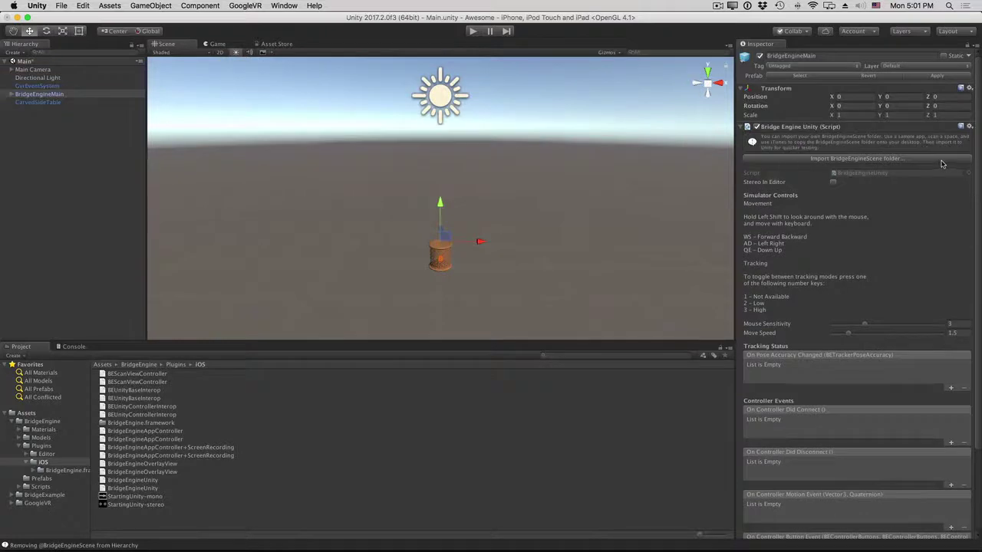
# Import the BridgeEngineScene folder from the Desktop as the new room scan for BridgeEngineMain.
pyautogui.click(940, 162)
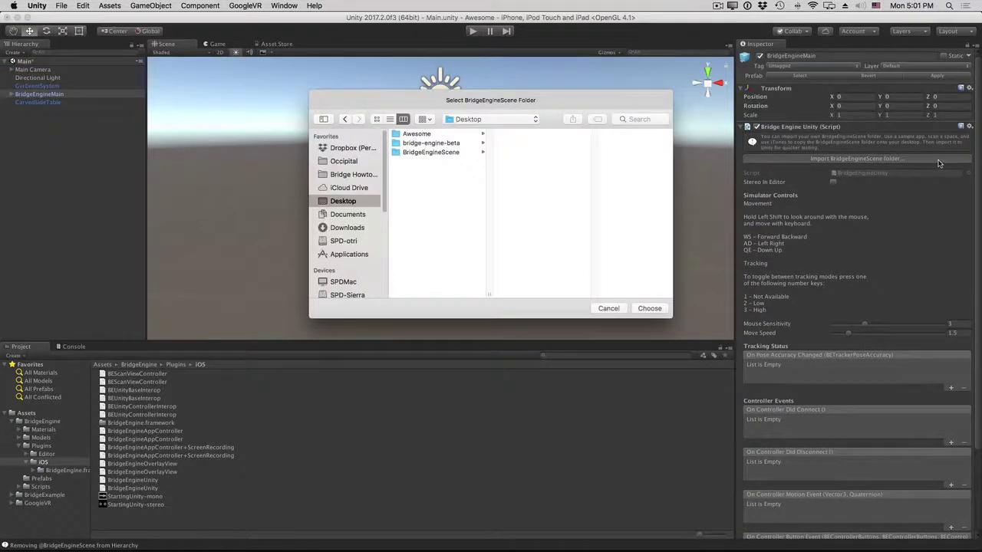
pyautogui.click(447, 152)
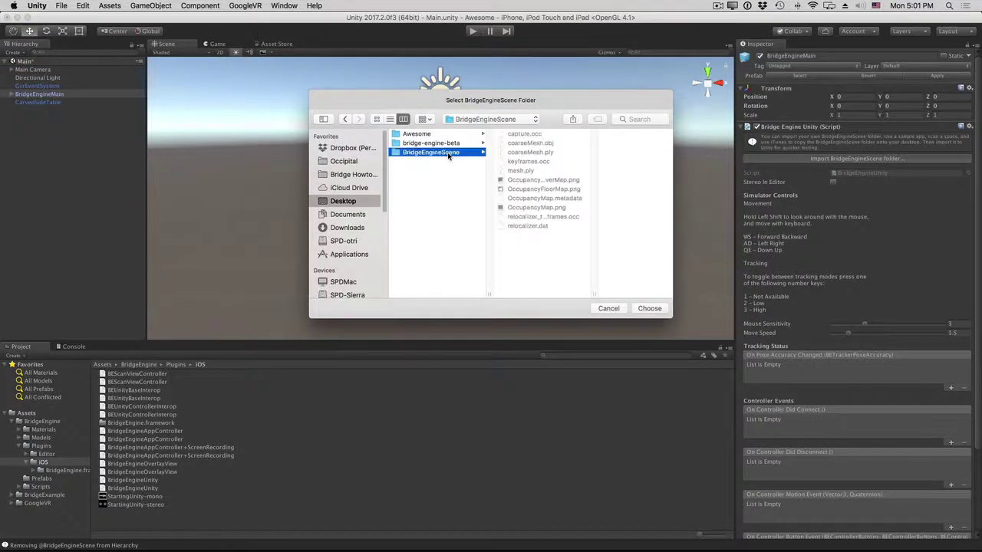
pyautogui.click(649, 308)
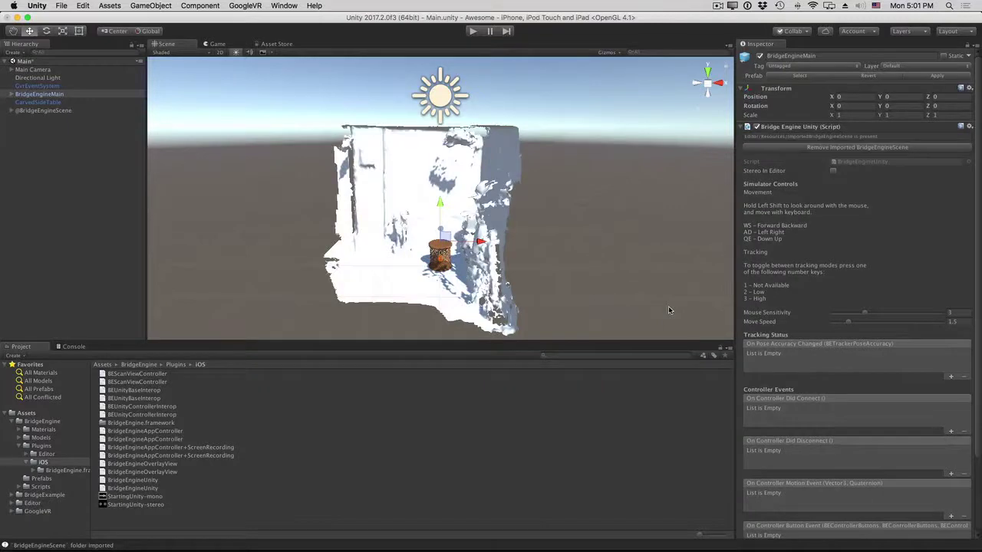
pyautogui.keyDown('alt'); pyautogui.moveTo(387, 276); pyautogui.dragTo(413, 242); pyautogui.keyUp('alt')
pyautogui.click(426, 255)
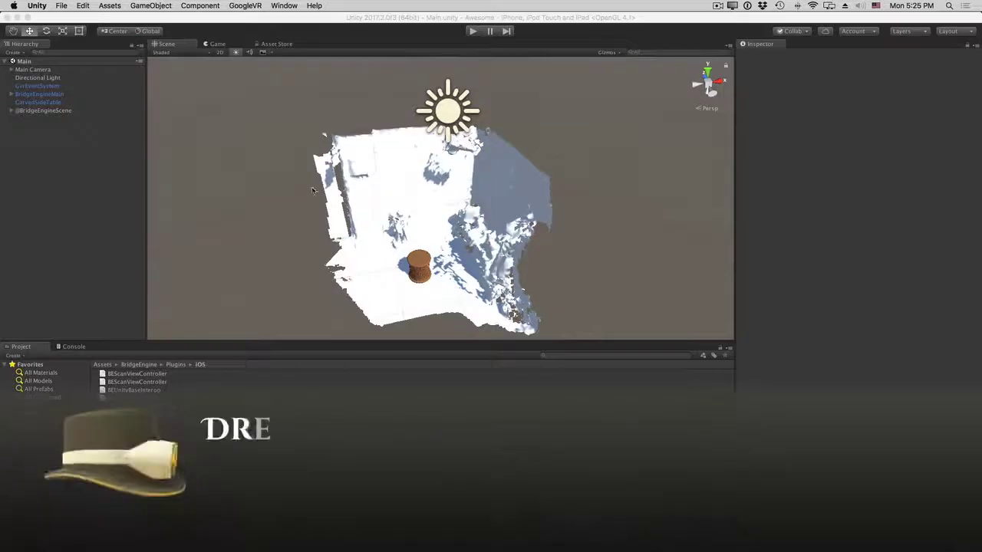
pyautogui.keyDown('alt'); pyautogui.moveTo(461, 270); pyautogui.dragTo(461, 214); pyautogui.keyUp('alt')
# Search the Asset Store for "party streamers" and import the Confetti VFX package.
pyautogui.click(270, 43)
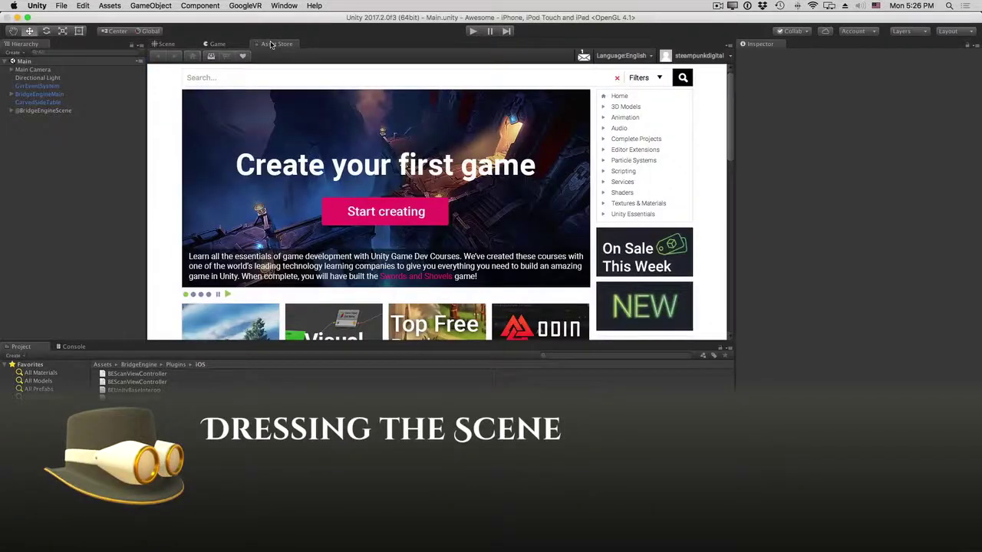
pyautogui.click(230, 78)
pyautogui.write('par')
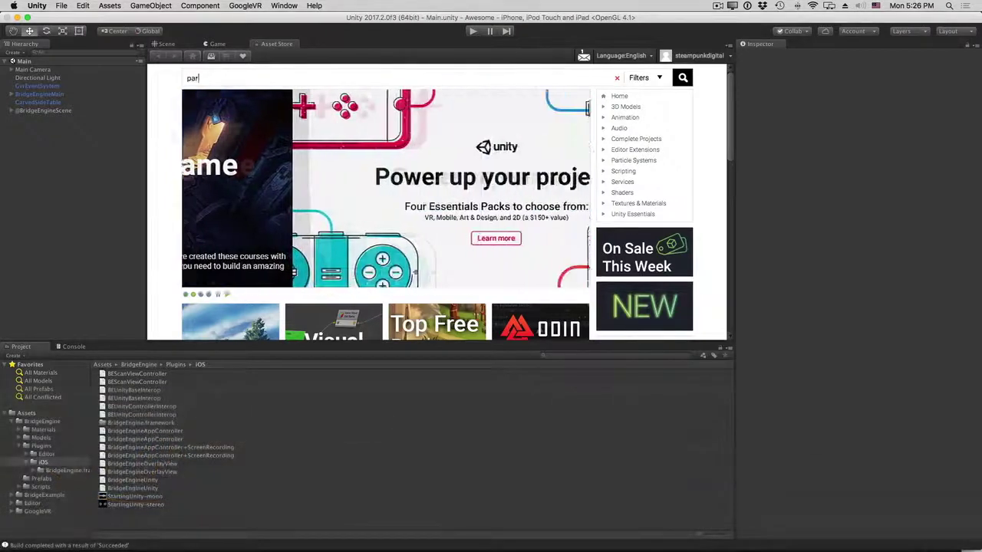
pyautogui.write('ty streamers')
pyautogui.press('Return')
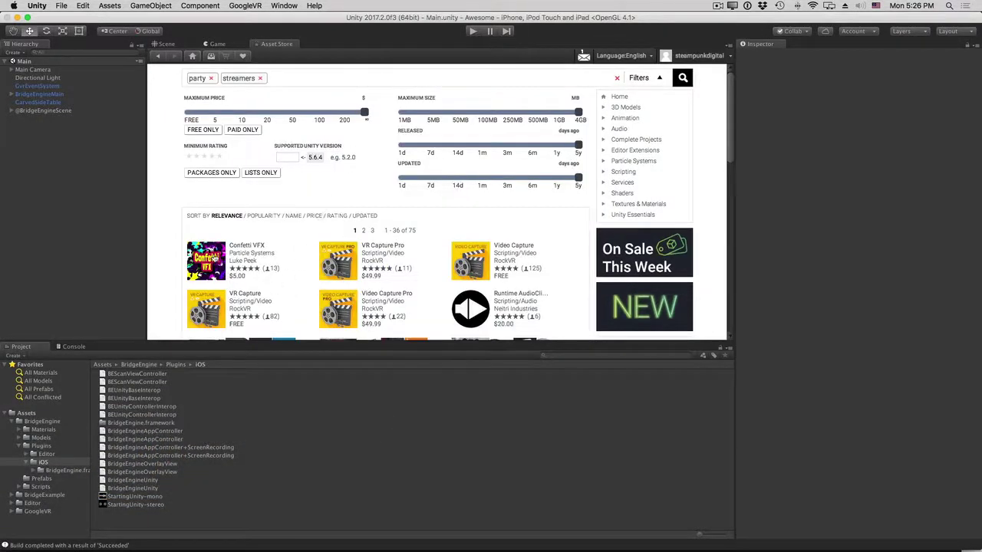
pyautogui.click(215, 257)
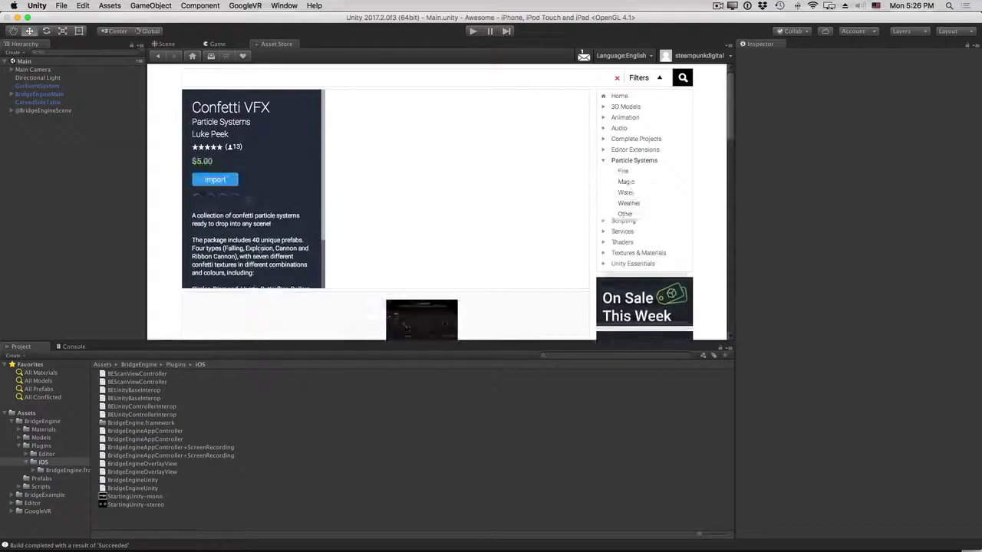
pyautogui.click(217, 179)
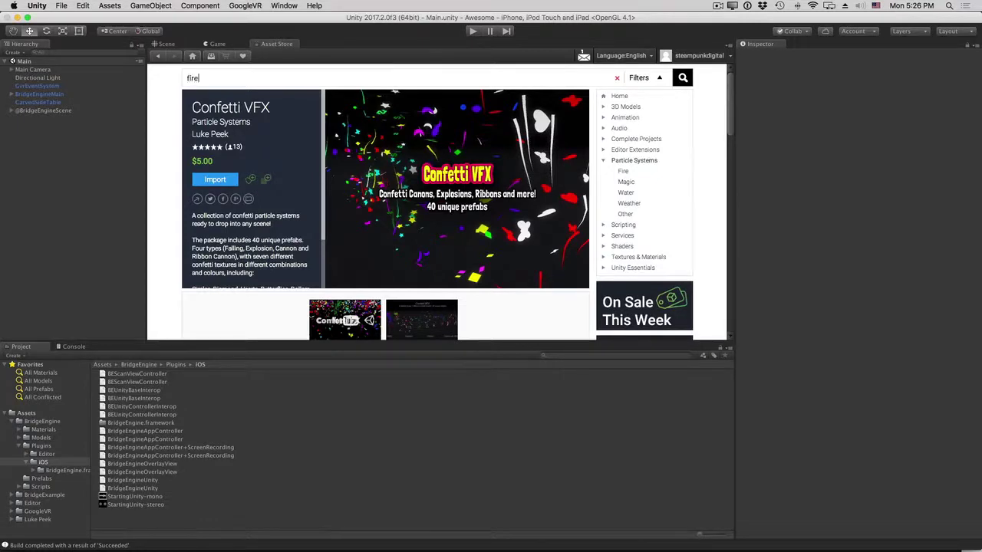
# Search the Asset Store for "firework sounds" and open the Free Fireworks - Fire FX - Nova Sound package.
pyautogui.write('nds')
pyautogui.press('Return')
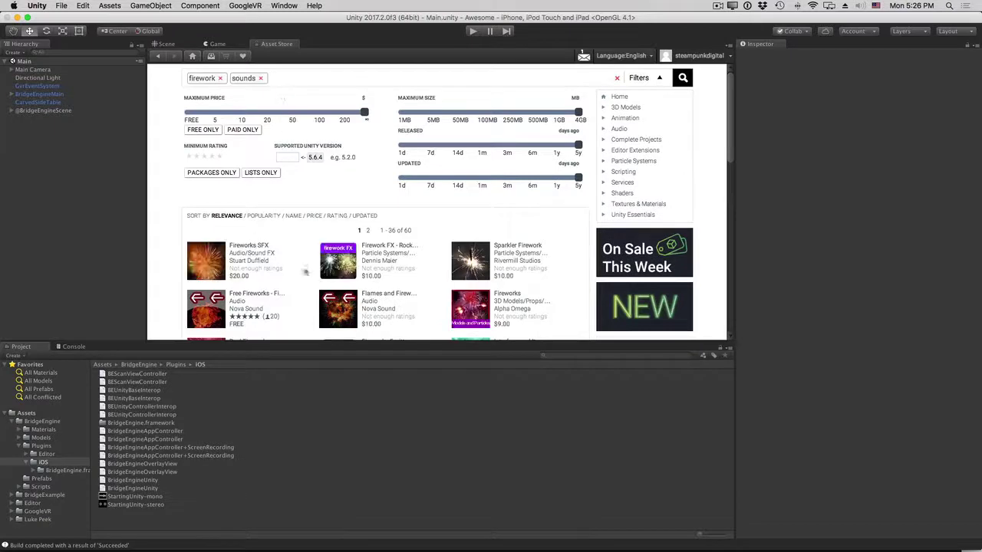
pyautogui.click(256, 294)
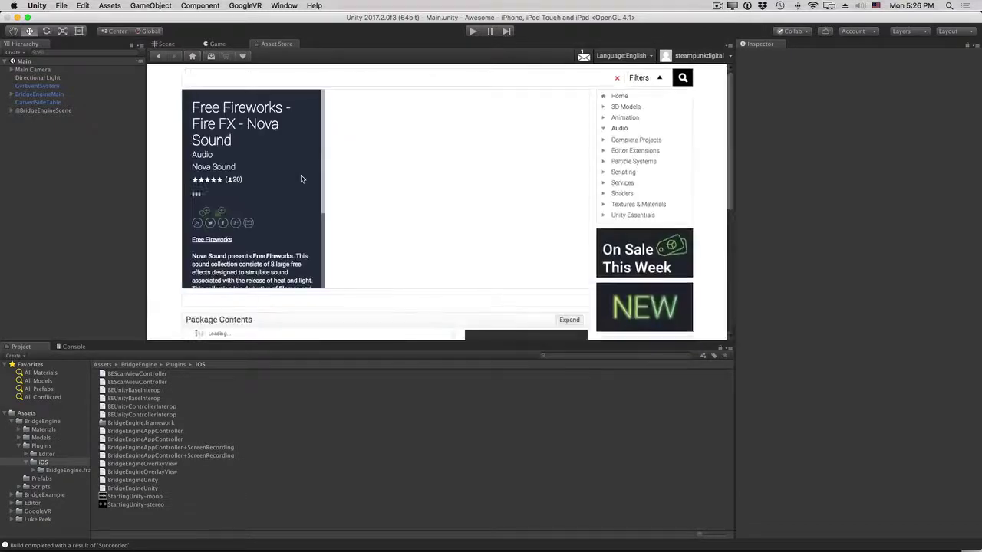
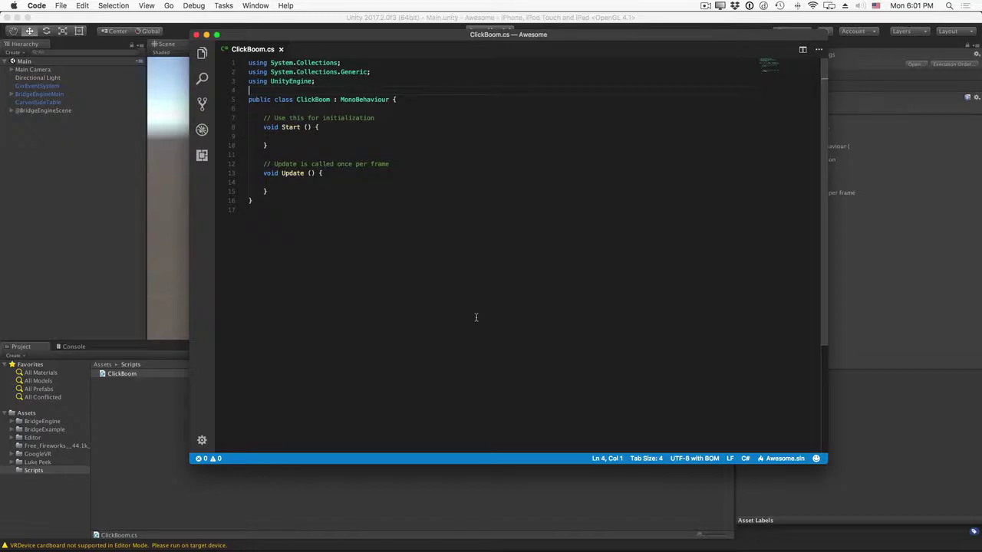
# In ClickBoom.cs, import UnityEngine.EventSystems and add the attribute [RequireComponent(typeof(Collider))] above the ClickBoom class.
pyautogui.write('using UnityEngine.EventSystems;')
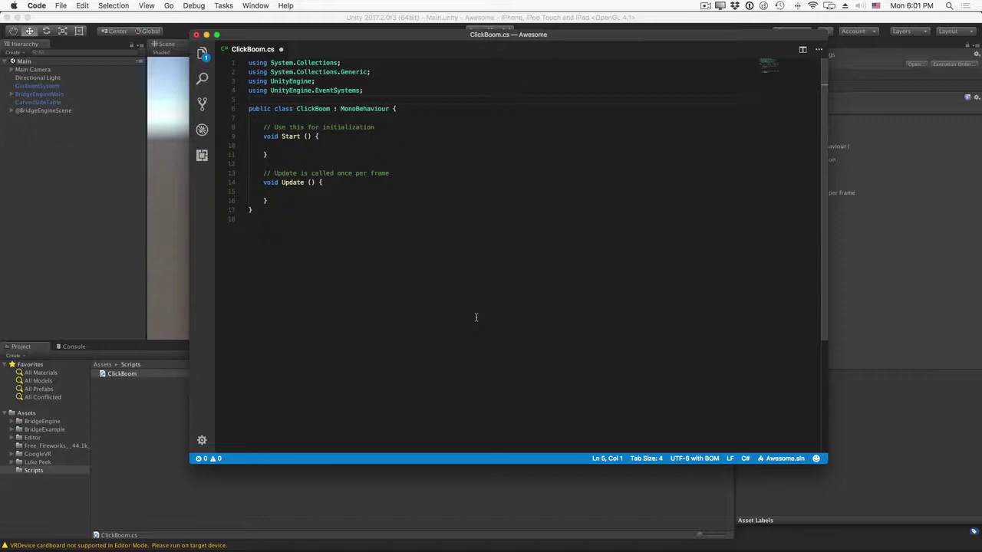
pyautogui.press('Down')
pyautogui.write('[RequireComponent(typeof(Collider))]')
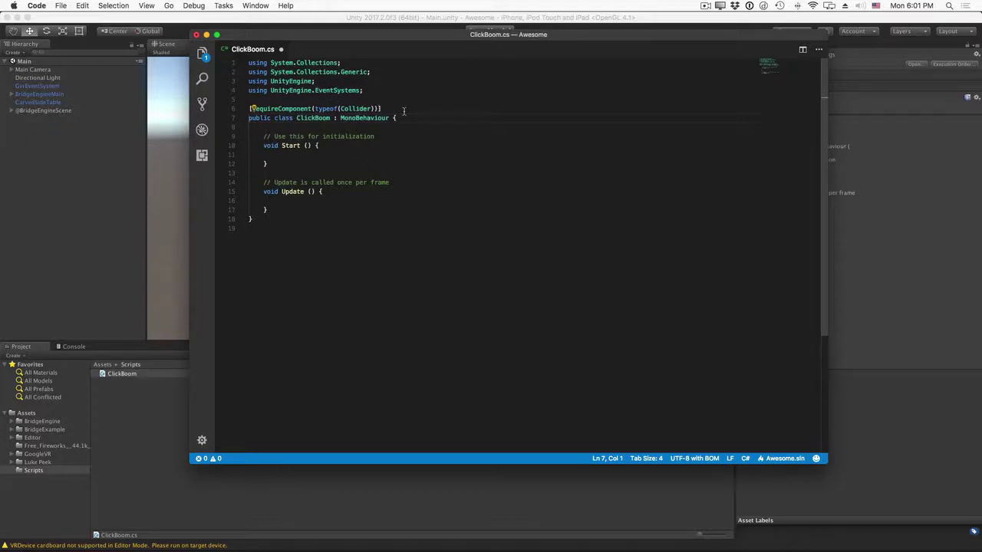
# Declare public fields AudioClip triggerSound and ParticleSystem[] emitters, plus private AudioSource _audioSource and bool _hovering = false.
pyautogui.press('Down')
pyautogui.write('public AudioClip triggerSound;     public ParticleSystem[] emitters;')
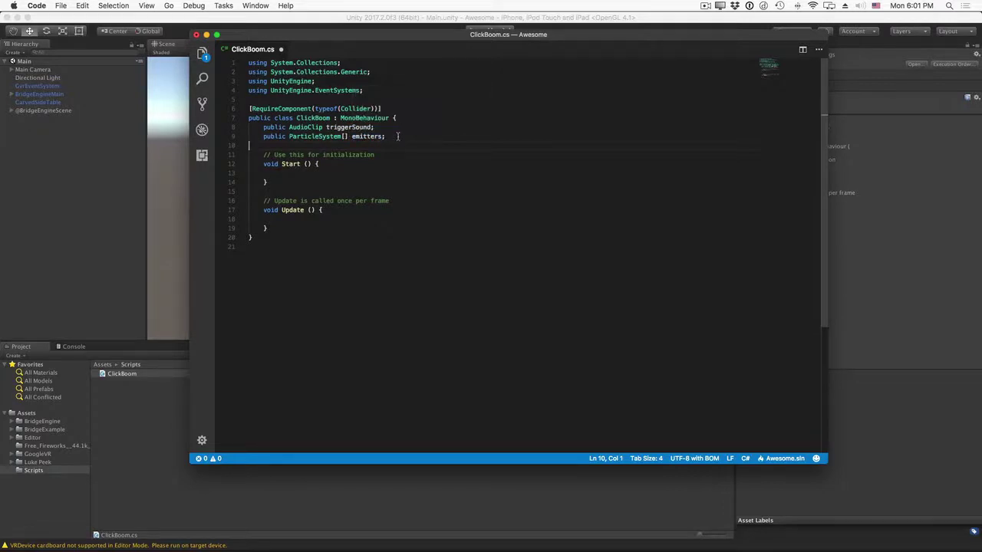
pyautogui.write('AudioSource _audioSource;     bool _hovering = false;')
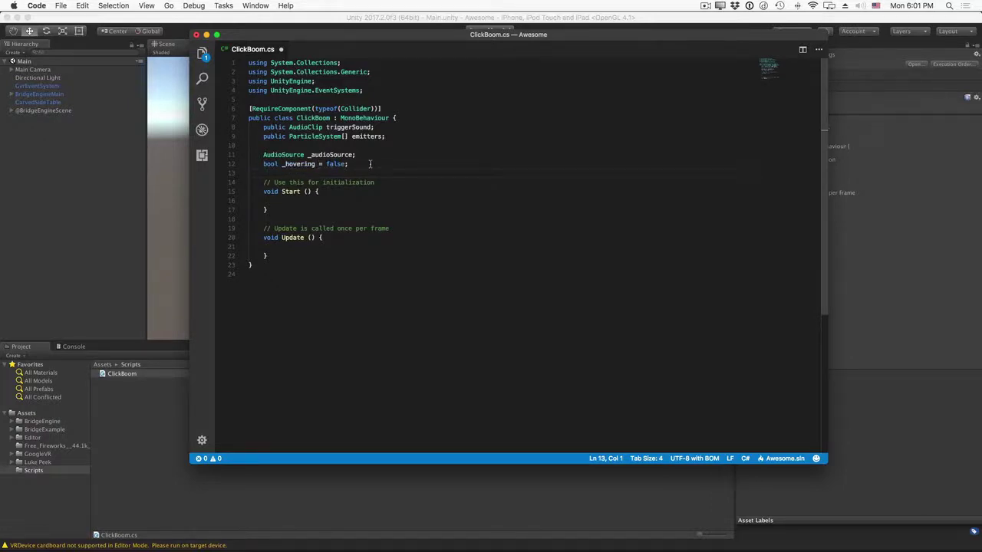
# In Start, assign _audioSource with gameObject.AddComponent<AudioSource>().
pyautogui.press('Down')
pyautogui.press('Down')
pyautogui.press('Down')
pyautogui.write('_audioSource = gameObject.AddComponent<AudioSource>();')
pyautogui.press('Up')
pyautogui.hotkey('shift', 'Tab')
pyautogui.hotkey('shift', 'Tab')
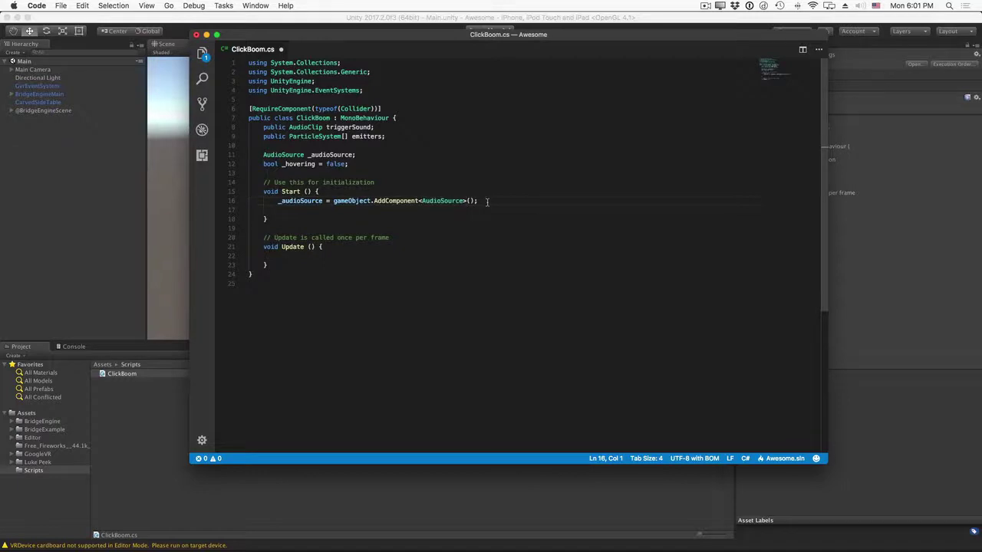
# In Start, add a commented EventTrigger variable named eventTrigger, created with gameObject.AddComponent<EventTrigger>().
pyautogui.press('Return')
pyautogui.write('// Create an eventTrigger component (or get it) EventTrigger eventTrigger = gameObject.AddComponent<EventTrigger>();')
pyautogui.press('Return')
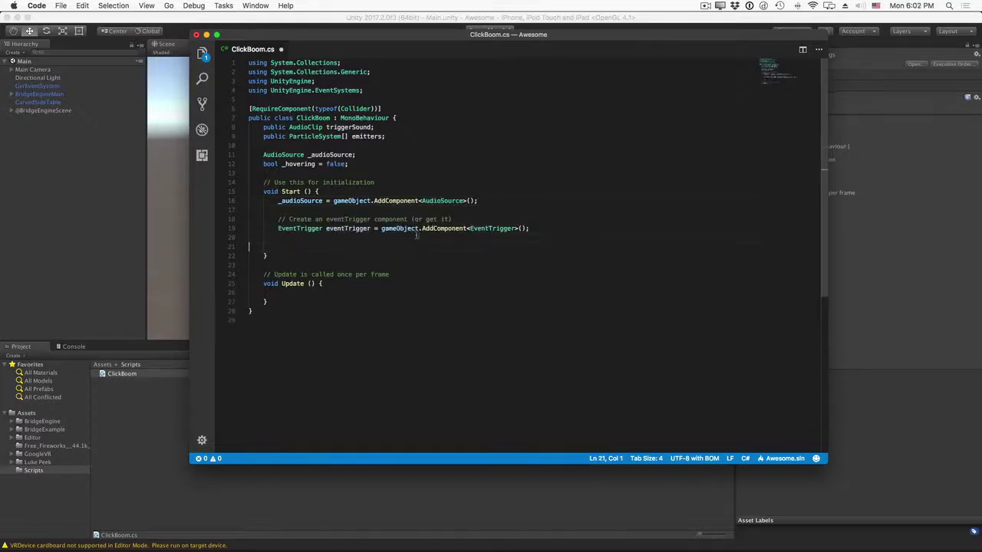
# Add entryEnter and entryExit triggers for PointerEnter and PointerExit that set _hovering to true and false respectively.
pyautogui.write('EventTrigger.Entry entryEnter = new EventTrigger.Entry(); entryEnter.eventID = EventTriggerType.PointerEnter; entryEnter.callback.AddListener((data) => { _hovering = true; }); eventTrigger.triggers.Add(entryEnter);')
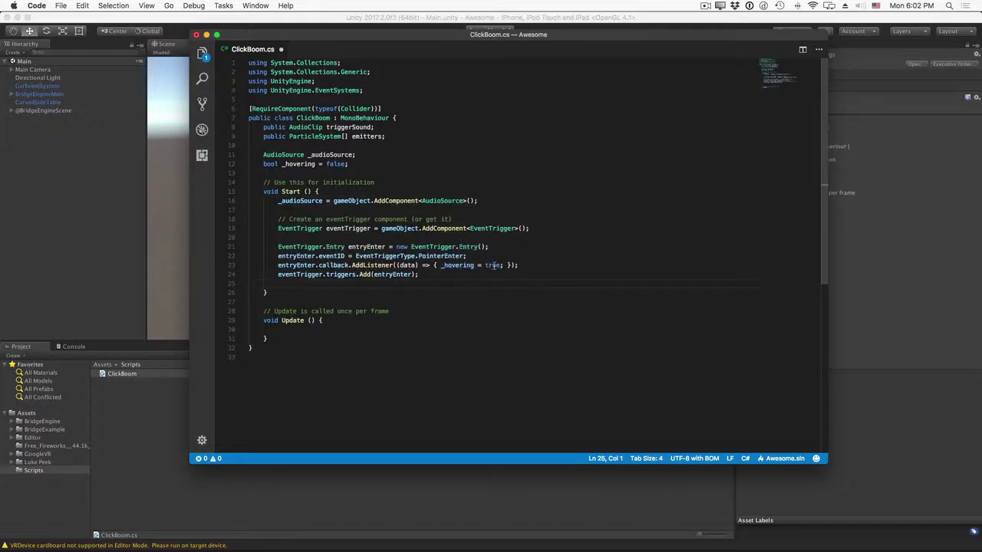
pyautogui.press('Return')
pyautogui.write('EventTrigger.Entry entryExit = new EventTrigger.Entry(); entryExit.eventID = EventTriggerType.PointerExit; entryExit.callback.AddListener((data) => { _hovering = false; }); eventTrigger.triggers.Add(entryExit);')
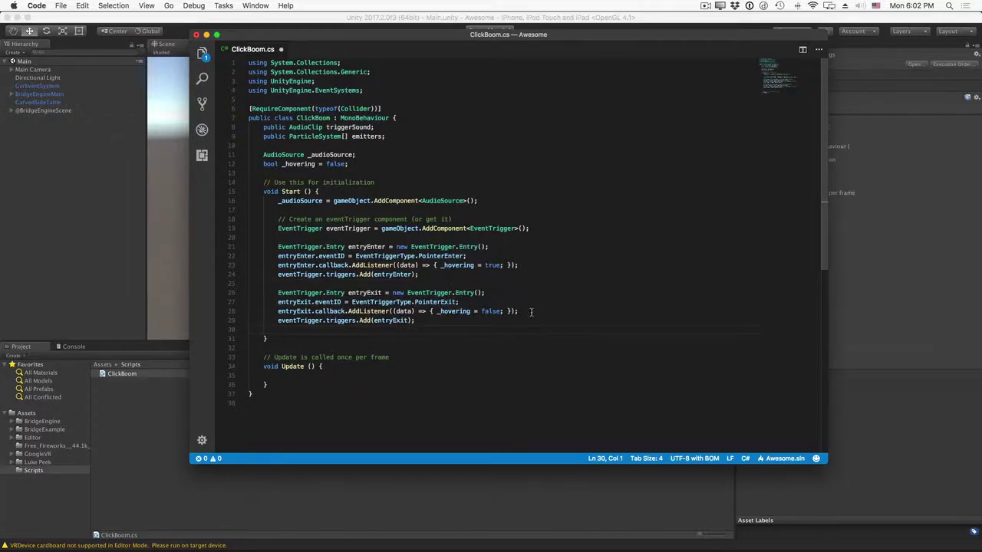
# Get BridgeEngineUnity.main as beUnity, register OnButtonEvent on its onControllerButtonEvent, and end Start with _hovering = false.
pyautogui.press('Return')
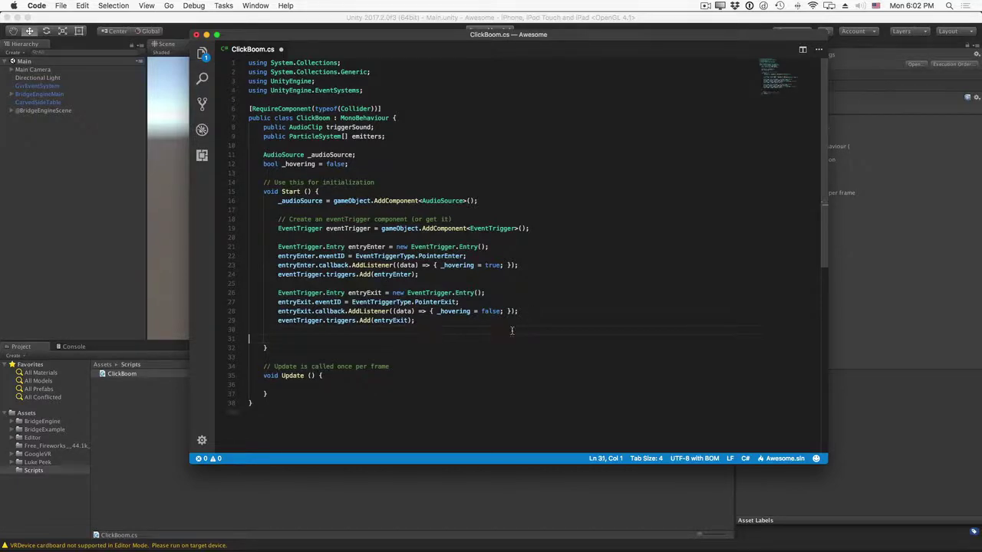
pyautogui.write('var beUnity = BridgeEngineUnity.main; beUnity.onControllerButtonEvent.AddListener(OnButtonEvent);')
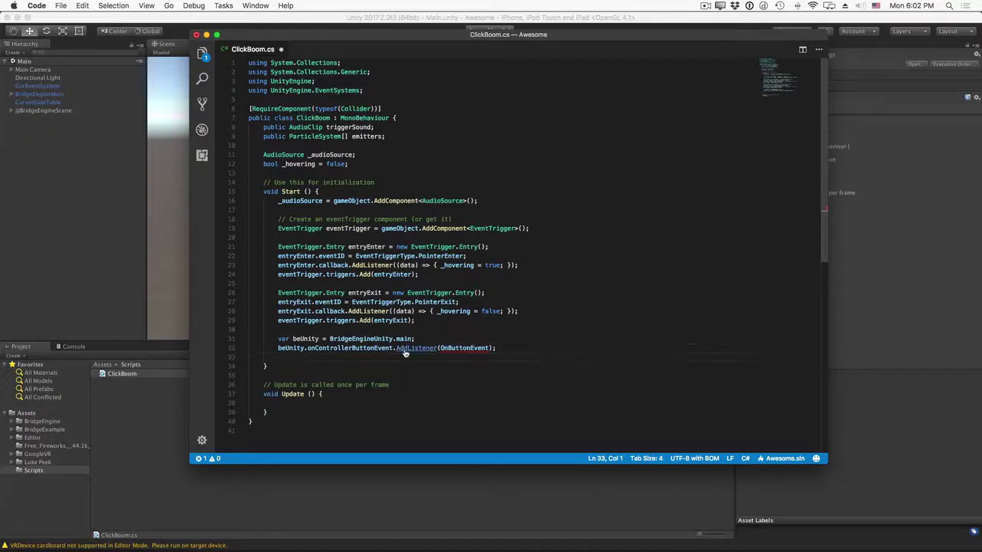
pyautogui.write('_hovering = false;')
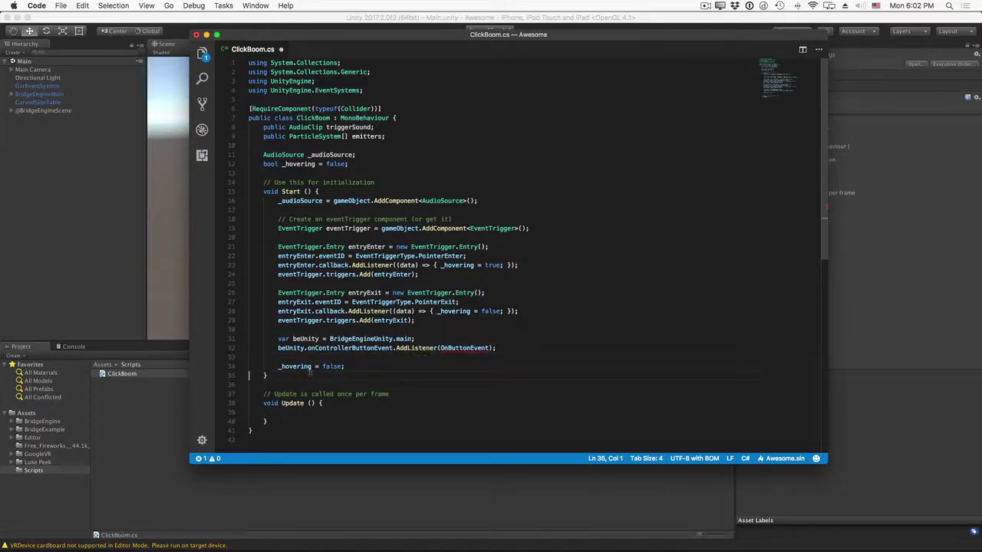
# Replace the Update method with a public OnButtonEvent that plays triggerSound and every emitter when ButtonPrimary is down and _hovering is true.
pyautogui.hotkey('shift', 'Down')
pyautogui.hotkey('shift', 'Down')
pyautogui.hotkey('shift', 'Down')
pyautogui.hotkey('shift', 'Down')
pyautogui.press('BackSpace')
pyautogui.write('// Click-boom on button press. public void OnButtonEvent(BEControllerButtons current, BEControllerButtons down, BEControllerButtons up) {     if( (down & BEControllerButtons.ButtonPrimary) > 0         && _hovering )     {         _audioSource.PlayOneShot(triggerSound);          foreach( ParticleSystem emitter in emitters ) {             emitter.Play();         }     } }')
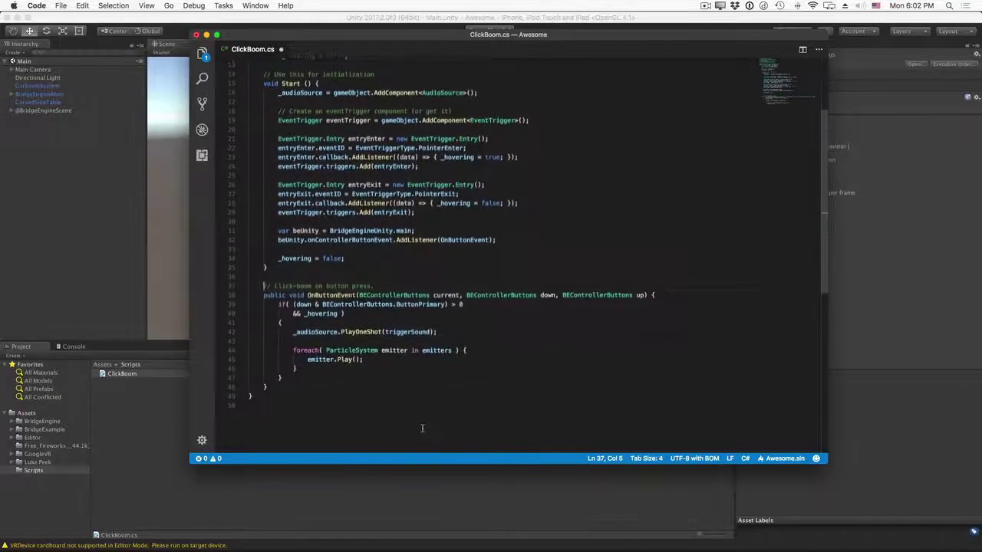
pyautogui.click(324, 312)
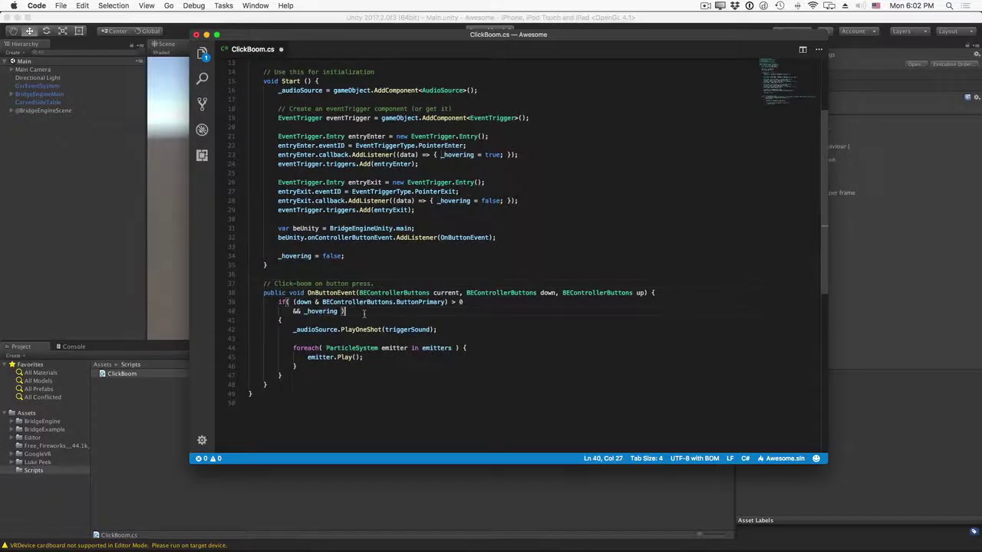
pyautogui.click(359, 330)
pyautogui.moveTo(363, 358); pyautogui.dragTo(305, 359)
pyautogui.click(331, 369)
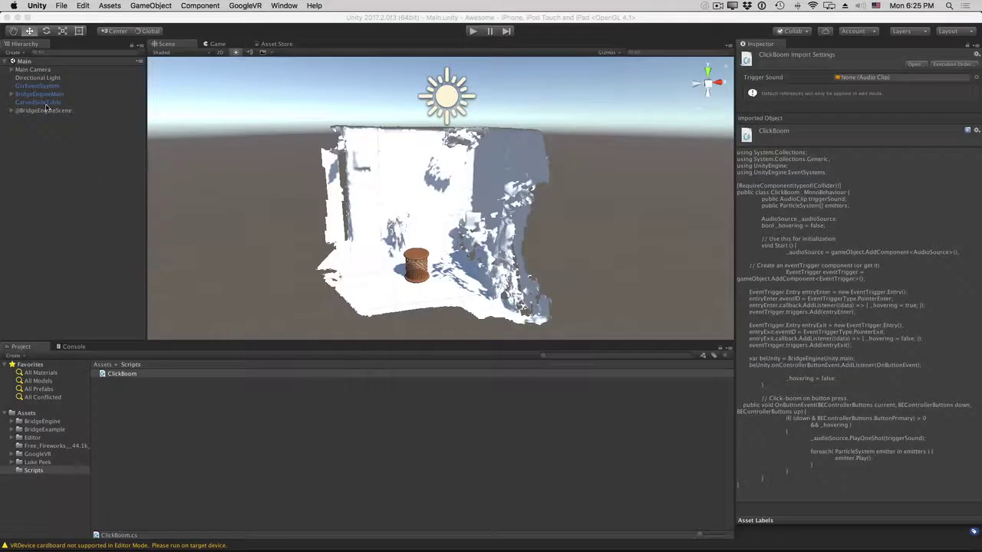
# In Unity, attach the ClickBoom script to CarvedSideTable and set its Trigger Sound to Deep Fireworks - Nova Sound.
pyautogui.click(39, 103)
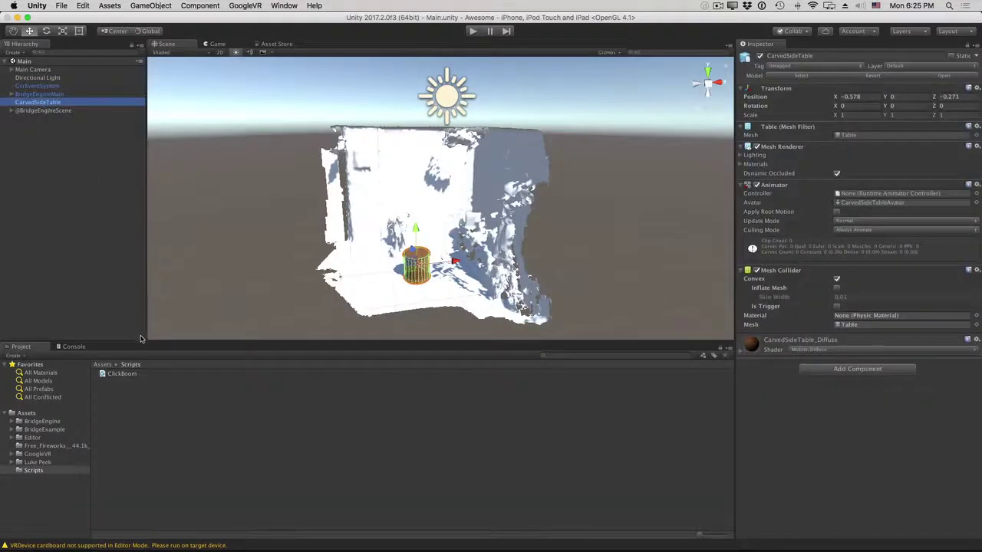
pyautogui.moveTo(119, 374); pyautogui.dragTo(786, 334)
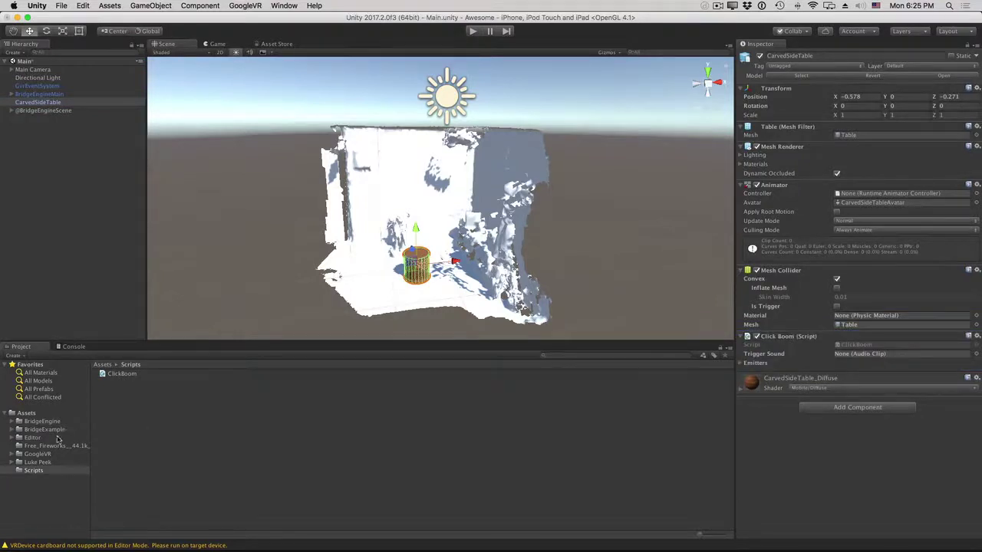
pyautogui.click(54, 446)
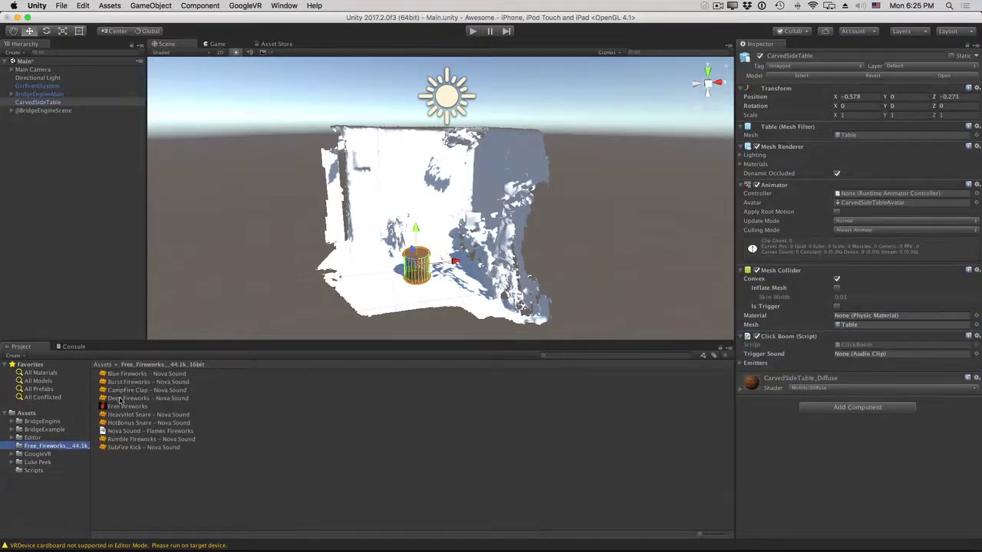
pyautogui.moveTo(119, 399); pyautogui.dragTo(859, 355)
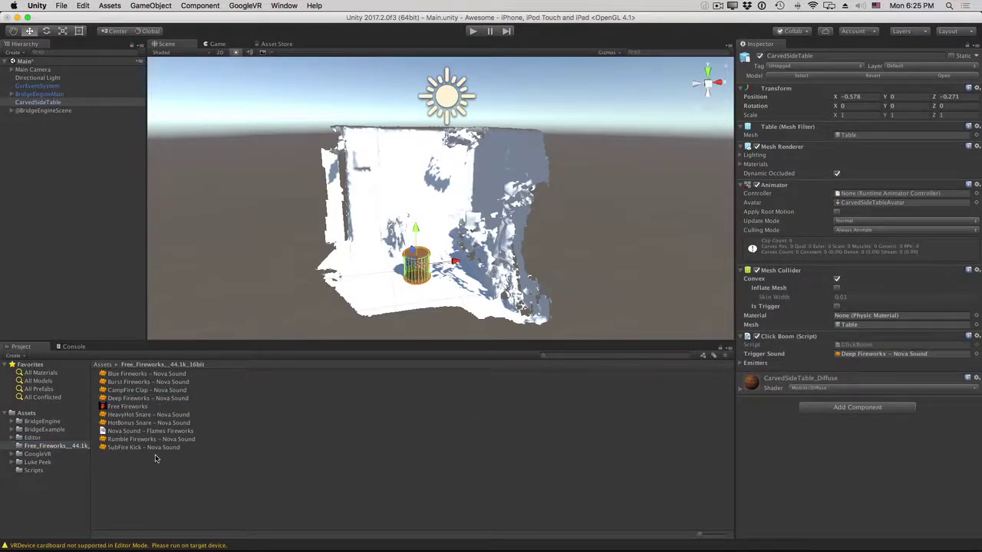
# Add the Confetti Cannon Ribbon - Shapes prefab from Luke Peek's Cannon with Ribbon folder as a child of CarvedSideTable.
pyautogui.click(16, 464)
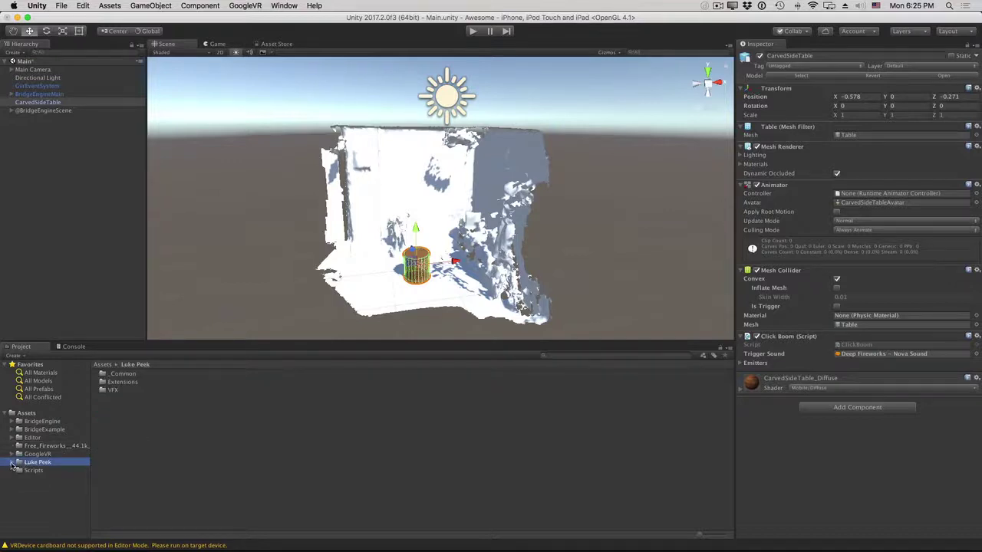
pyautogui.click(12, 463)
pyautogui.click(37, 487)
pyautogui.click(26, 486)
pyautogui.click(28, 495)
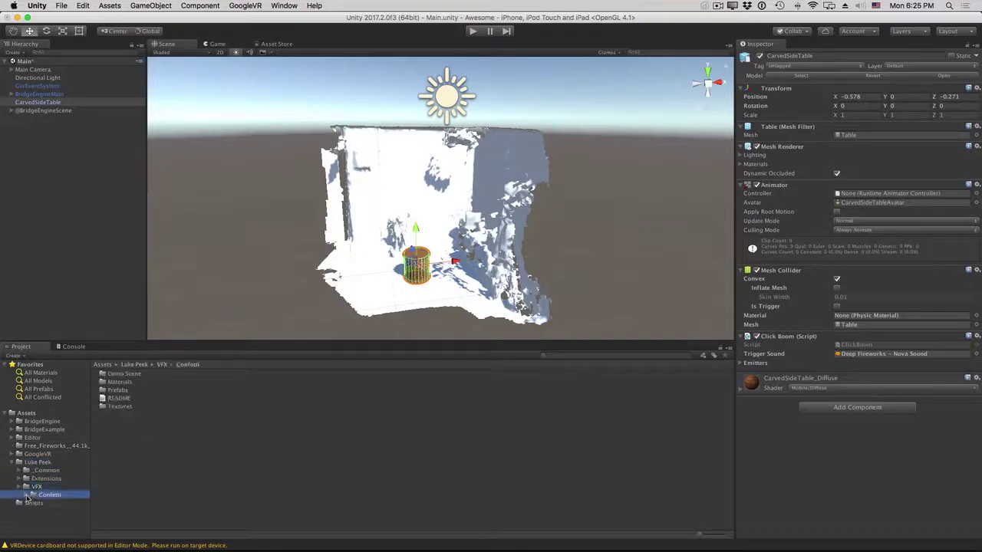
pyautogui.click(27, 495)
pyautogui.click(48, 517)
pyautogui.click(33, 517)
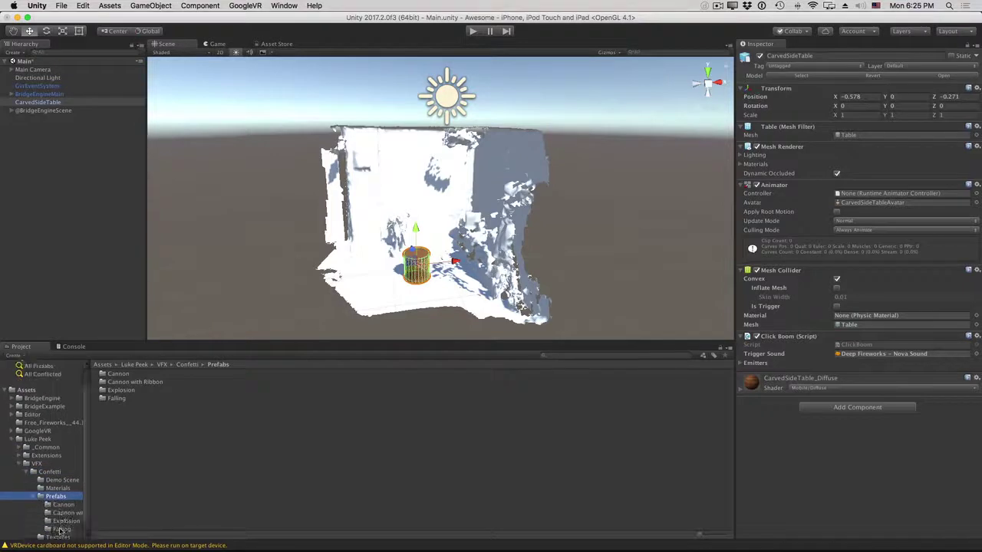
pyautogui.click(64, 501)
pyautogui.moveTo(144, 439); pyautogui.dragTo(27, 102)
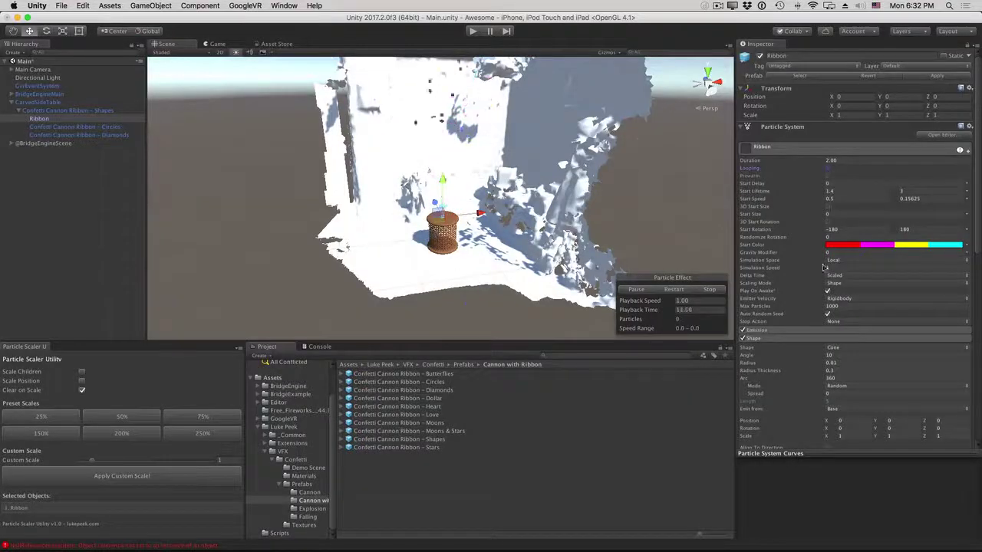
# Turn off Play On Awake for the Ribbon particle system under CarvedSideTable.
pyautogui.click(761, 288)
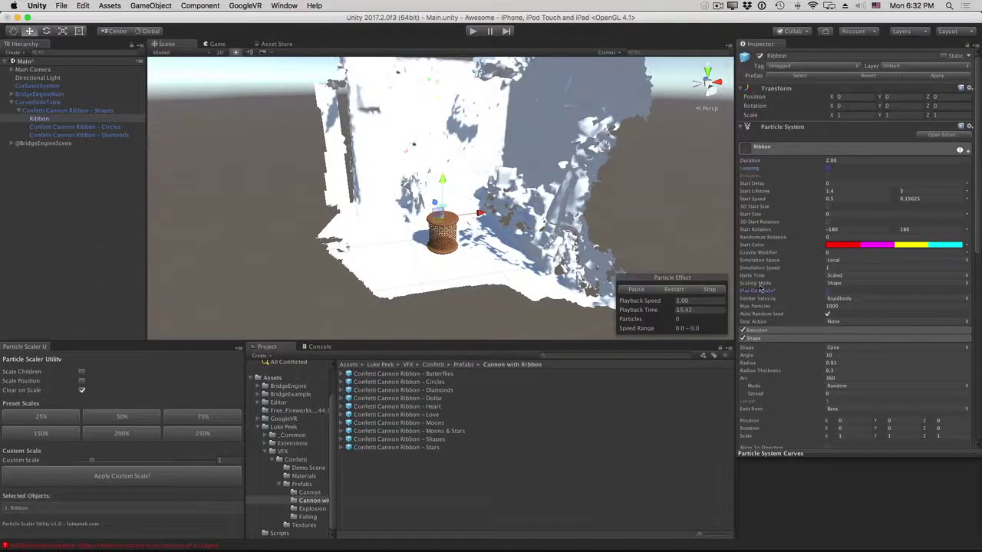
pyautogui.click(330, 234)
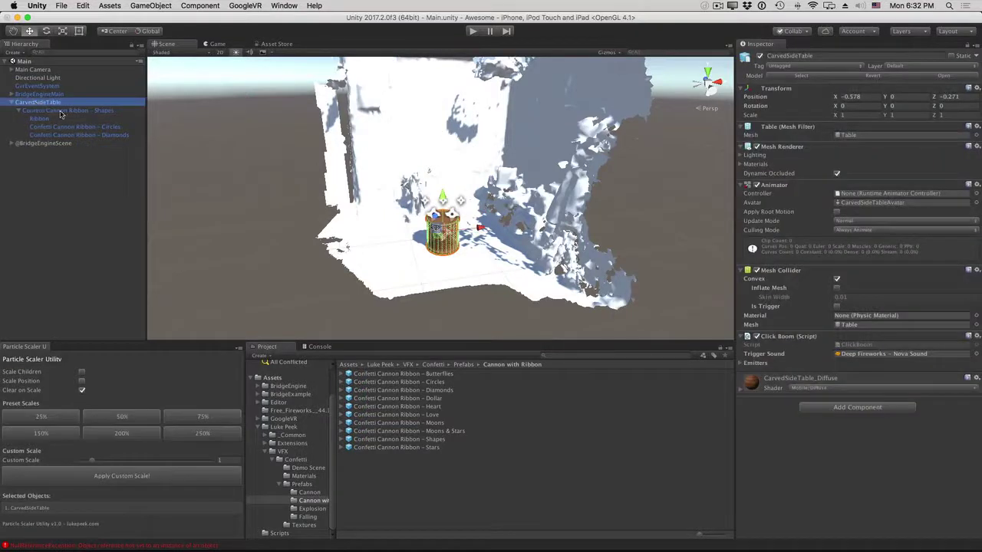
# Lock the Inspector on CarvedSideTable and assign the Shapes, Ribbon, Circles and Diamonds particle systems to Click Boom's Emitters.
pyautogui.click(966, 49)
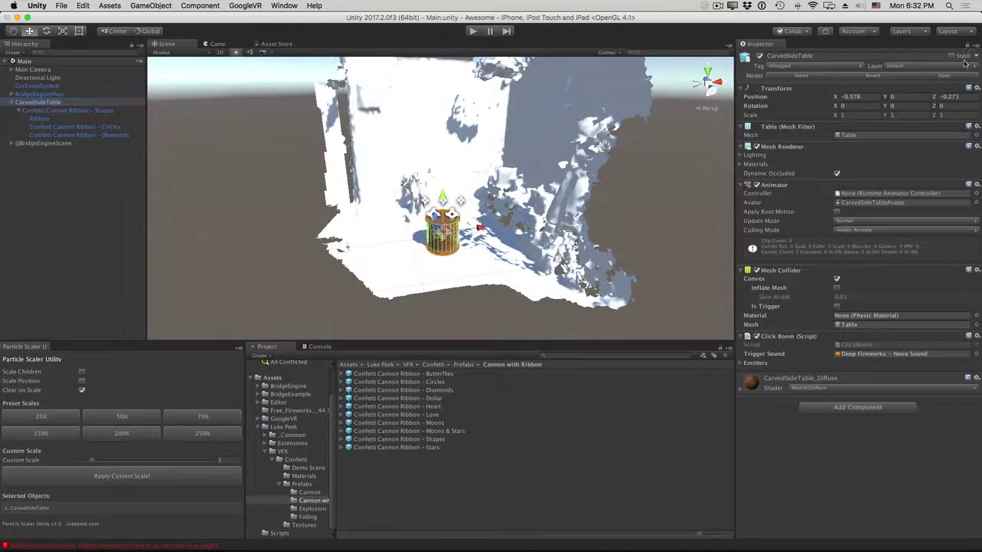
pyautogui.click(741, 363)
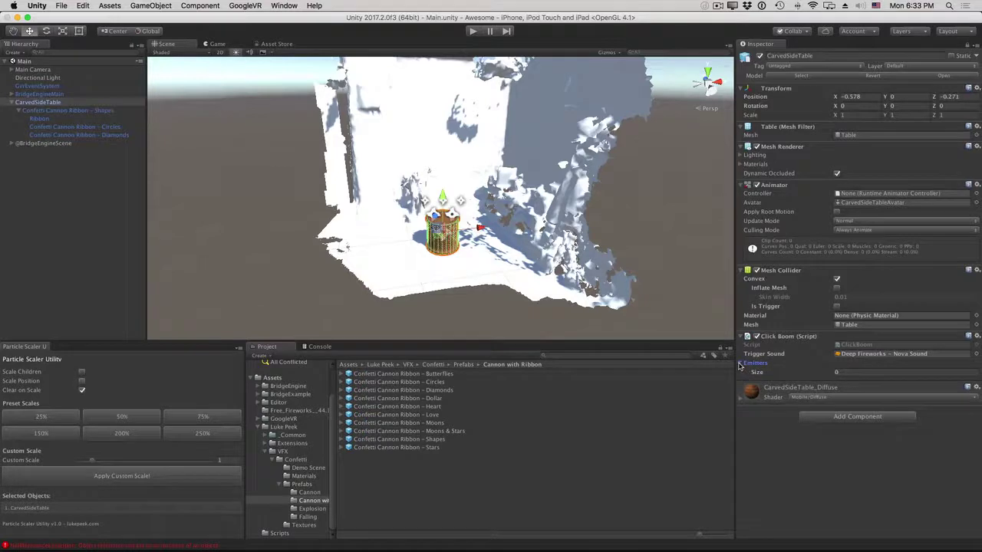
pyautogui.click(73, 110)
pyautogui.keyDown('shift'); pyautogui.click(79, 135); pyautogui.keyUp('shift')
pyautogui.moveTo(79, 135); pyautogui.dragTo(754, 363)
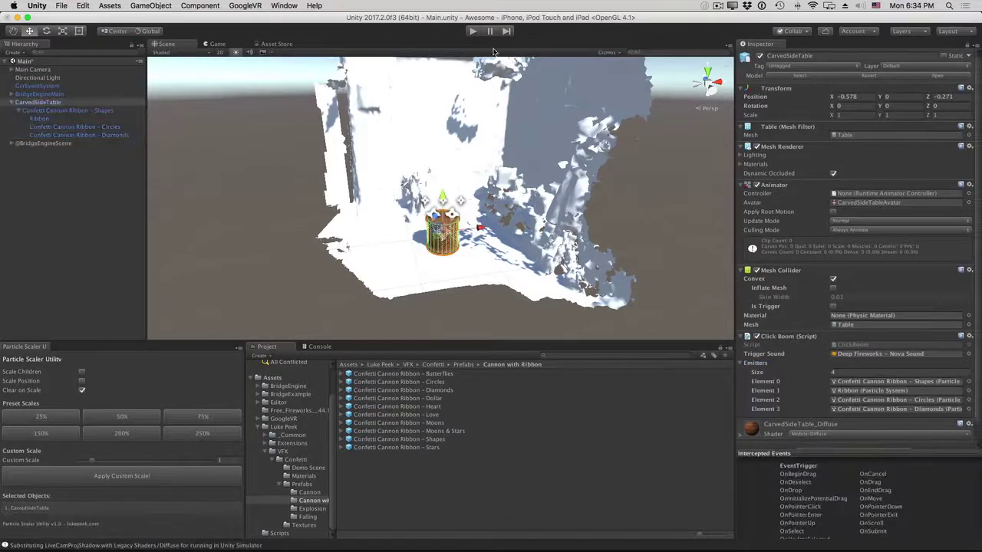
# Play the scene, trigger the confetti by clicking on the side table, and stop playback.
pyautogui.click(472, 33)
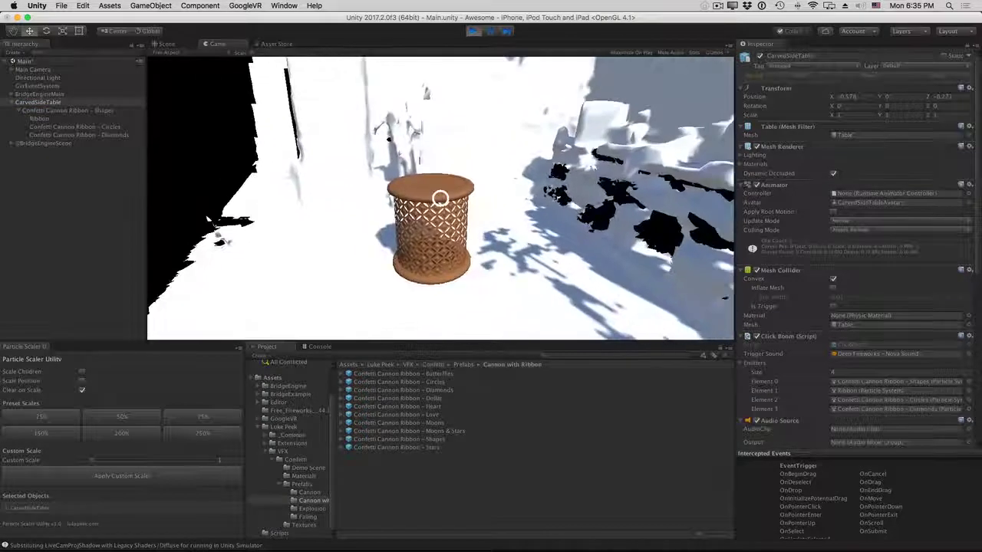
pyautogui.click(440, 199)
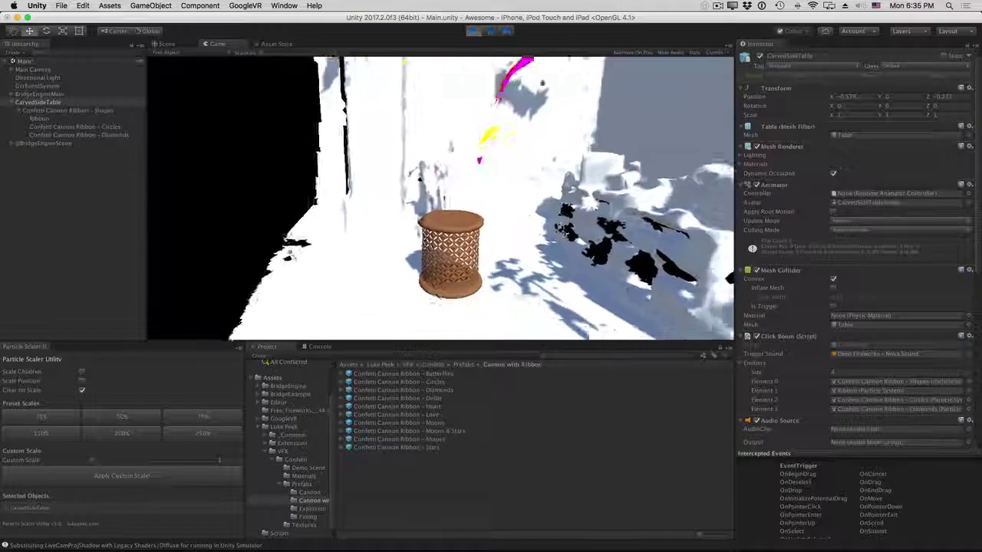
pyautogui.click(440, 199)
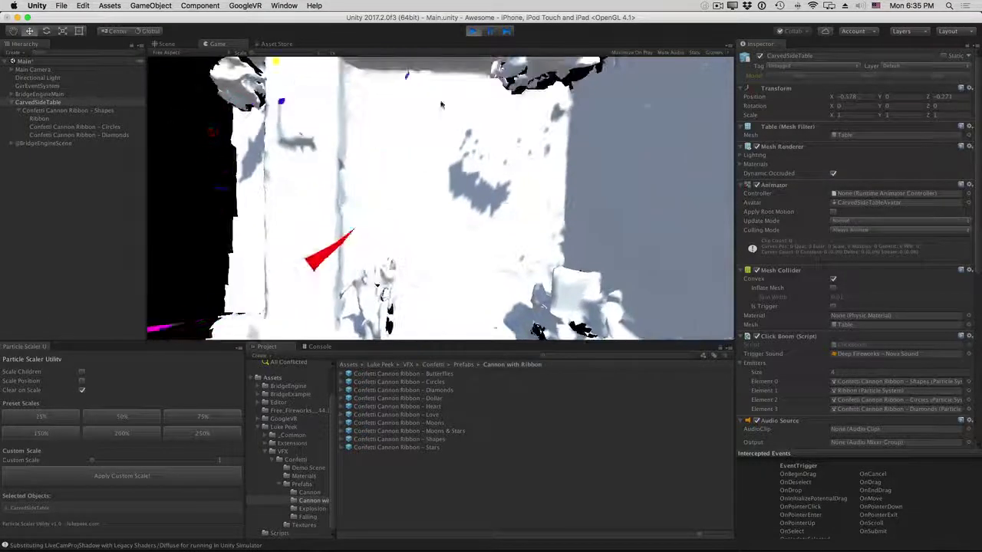
pyautogui.click(471, 31)
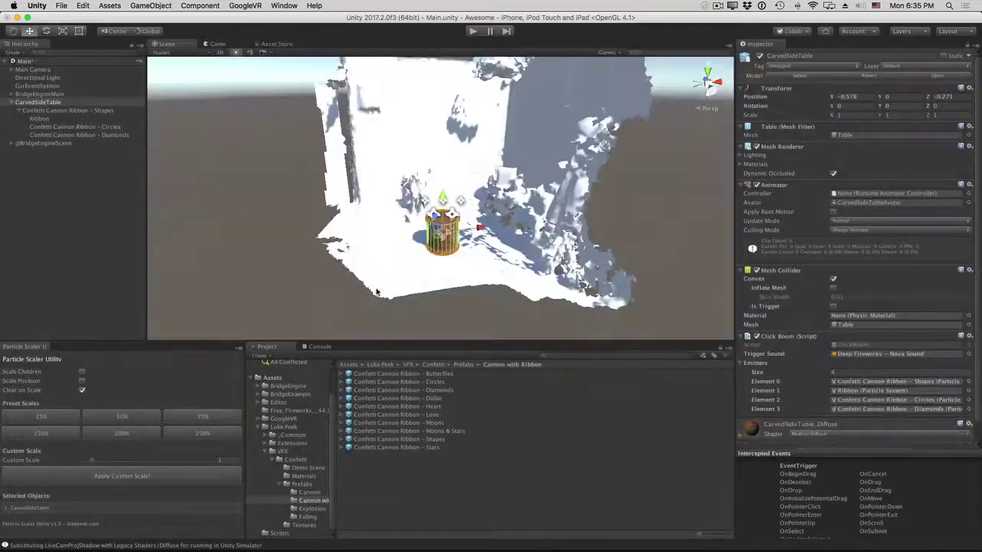
# Build and run the project.
pyautogui.click(59, 5)
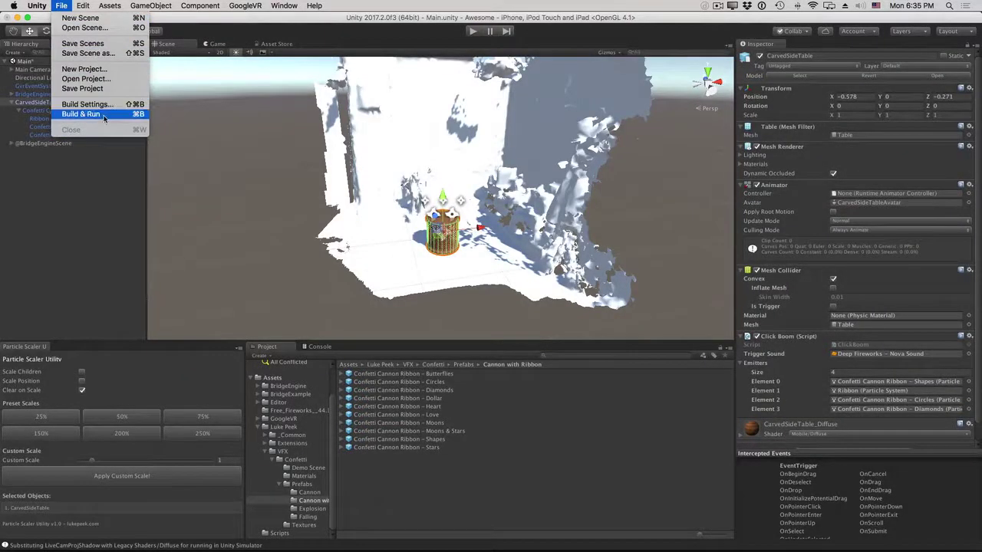